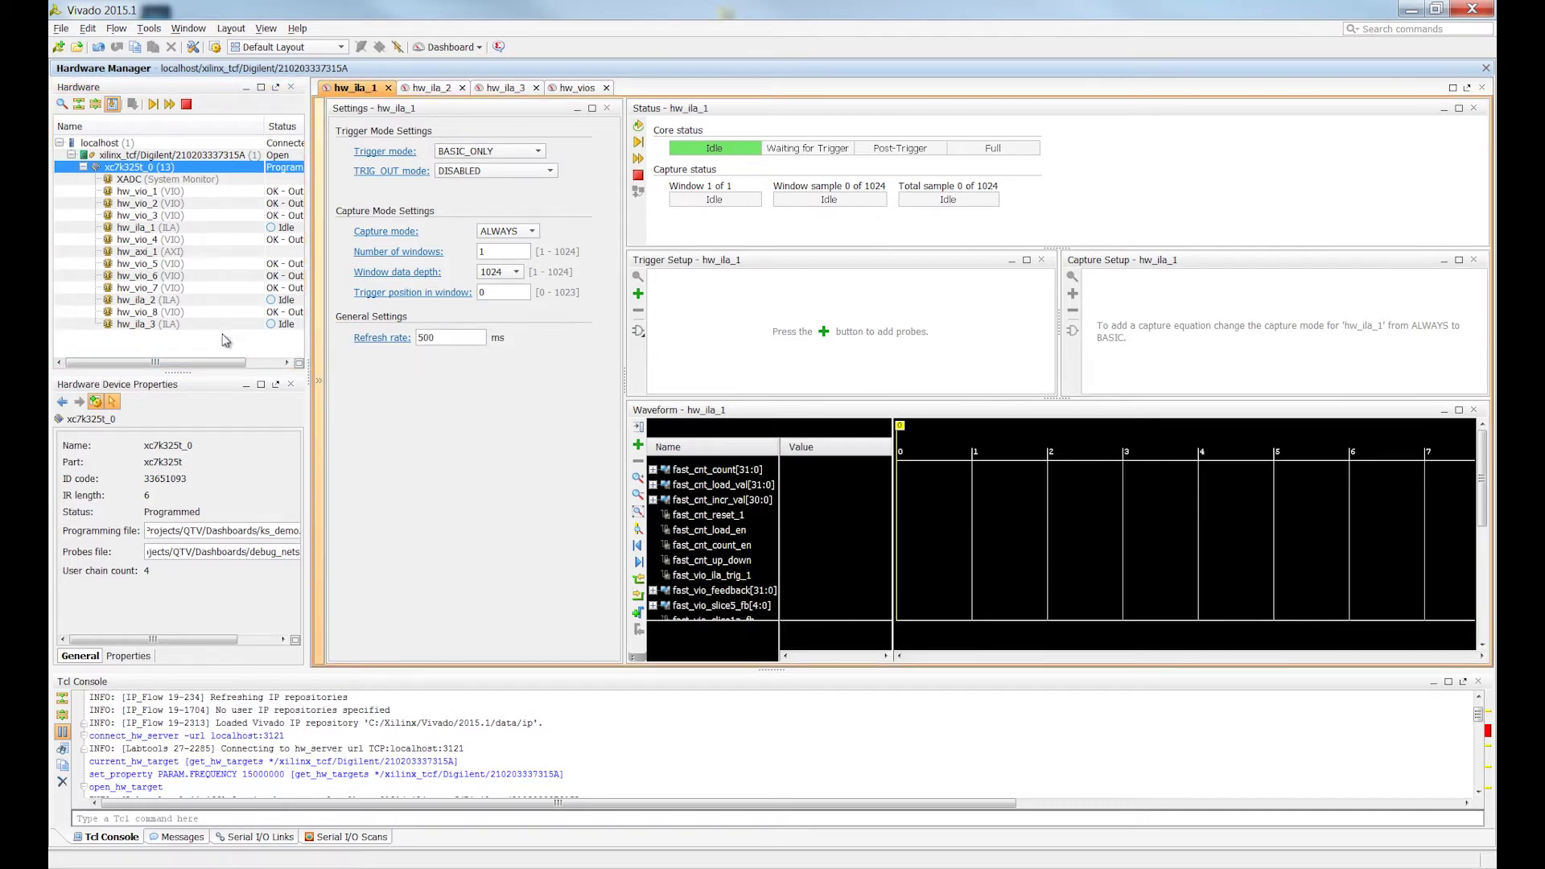
Step: Look through the three ILA dashboards and examine the Status, Trigger Setup, Capture Setup and Waveform windows of hw_ila_1
left_click(429, 89)
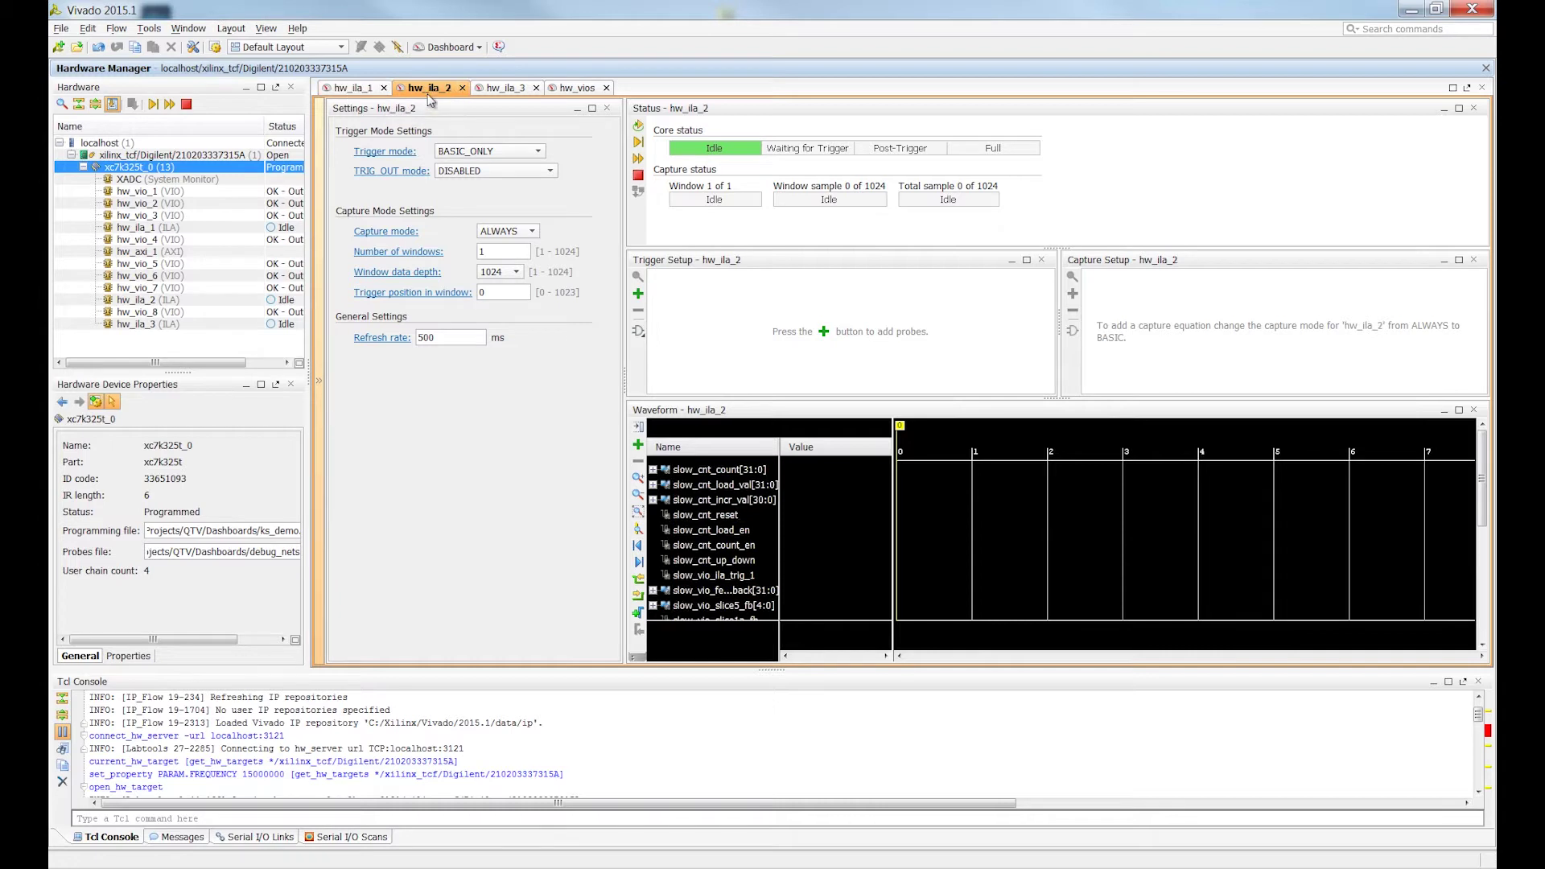
left_click(505, 89)
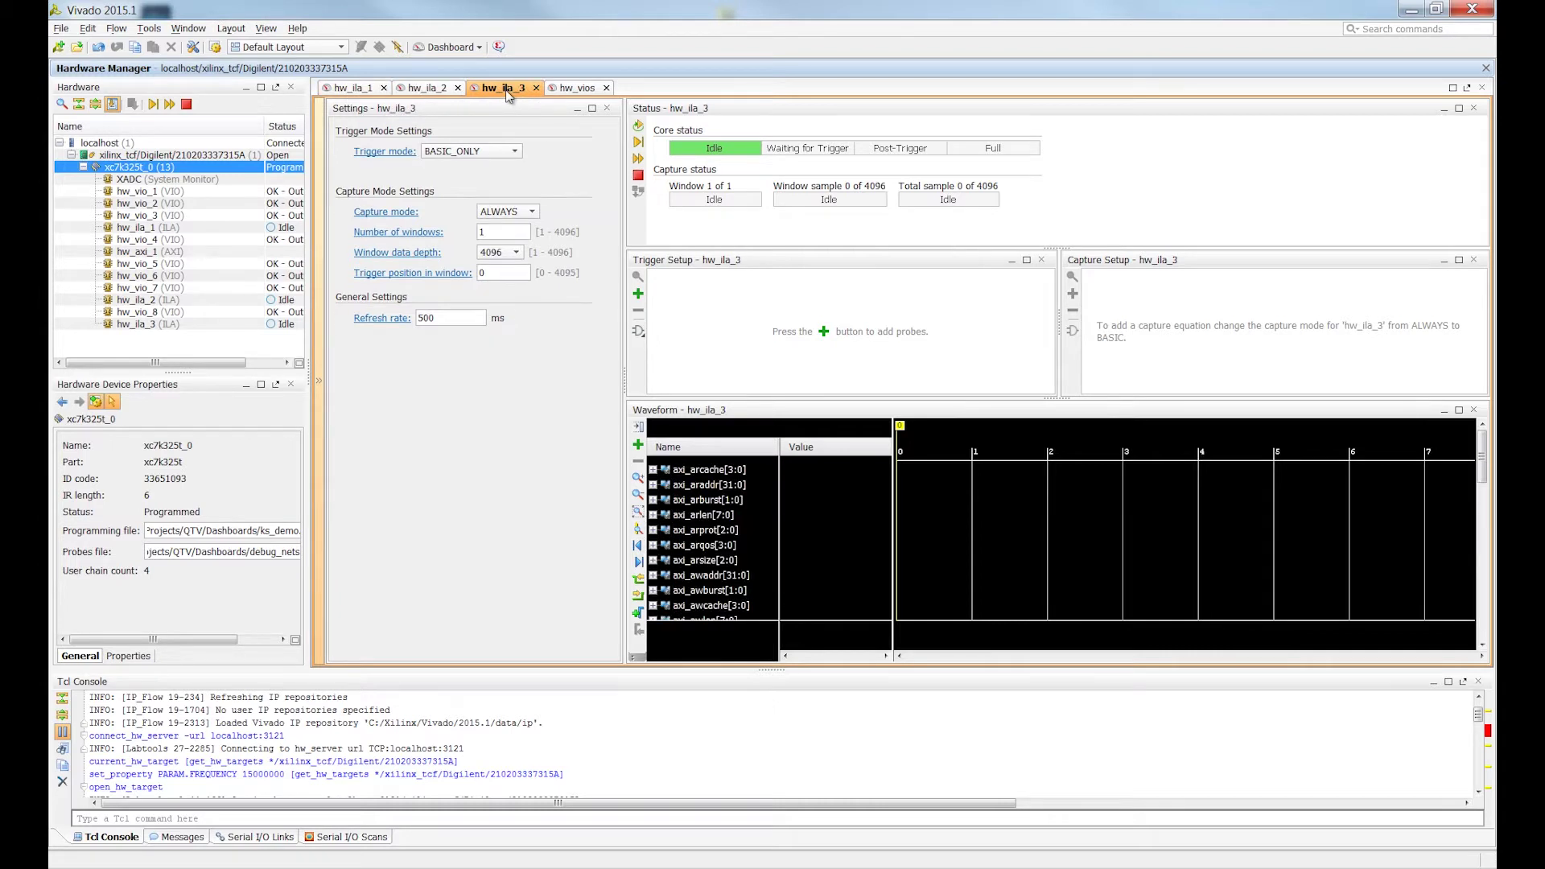
left_click(369, 94)
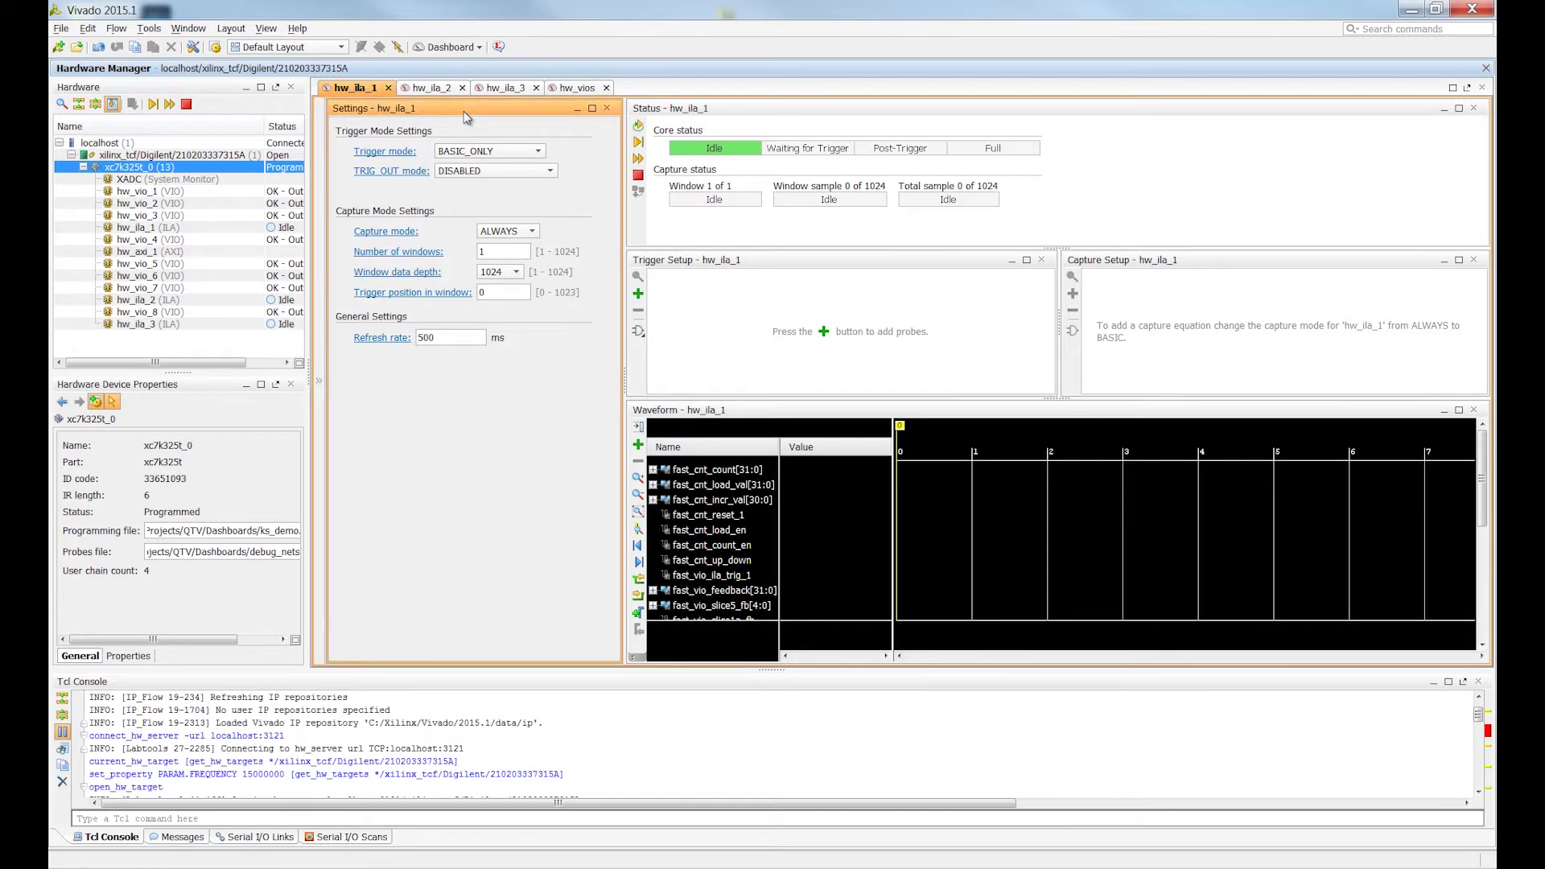
left_click(798, 110)
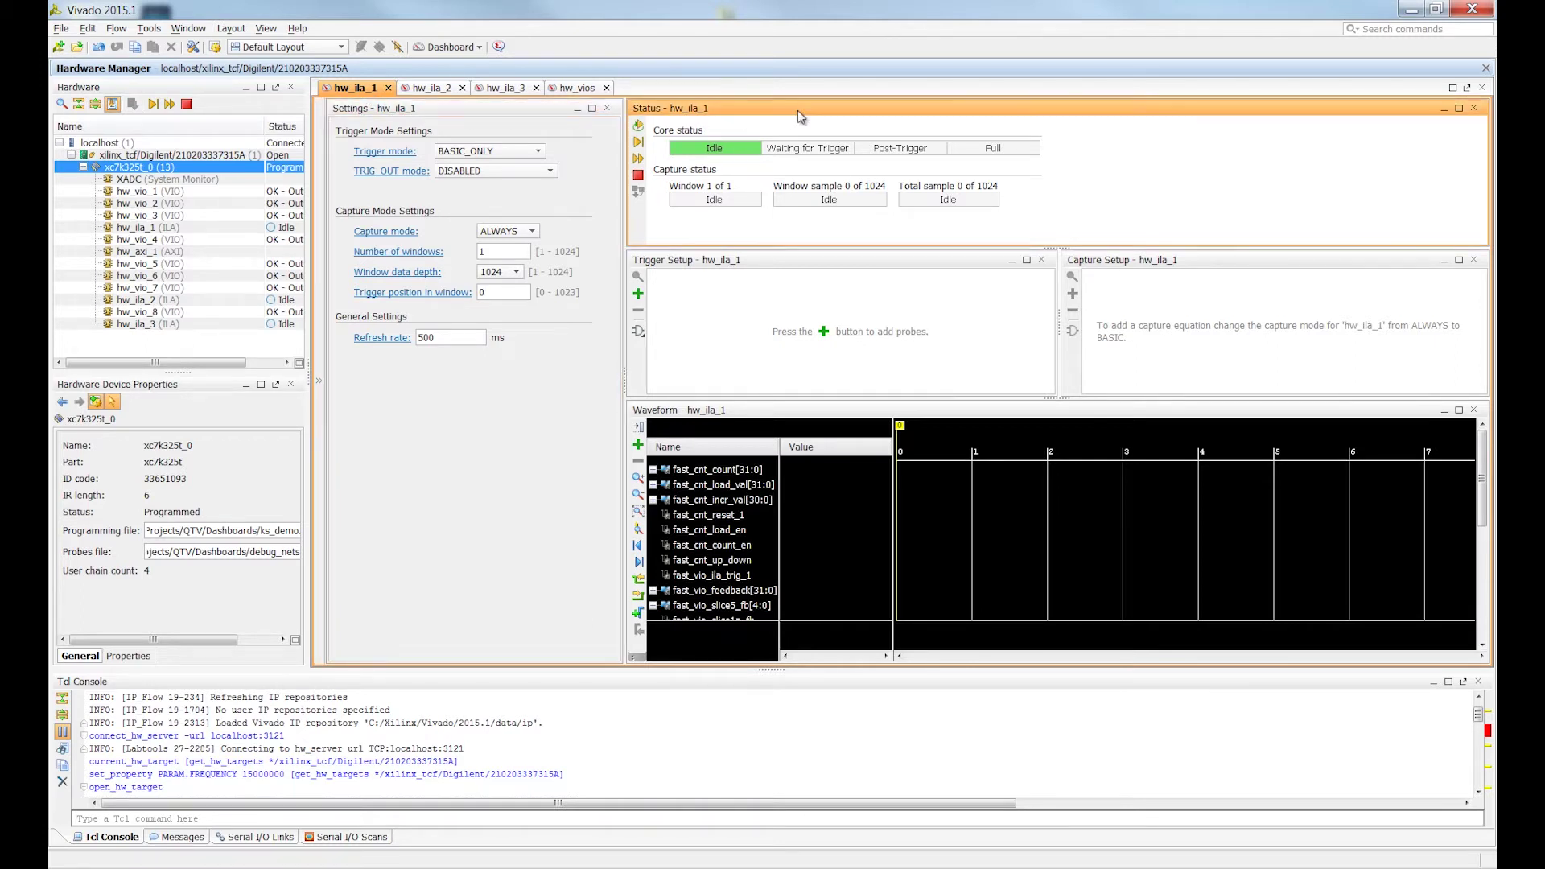
left_click(879, 261)
left_click(1218, 256)
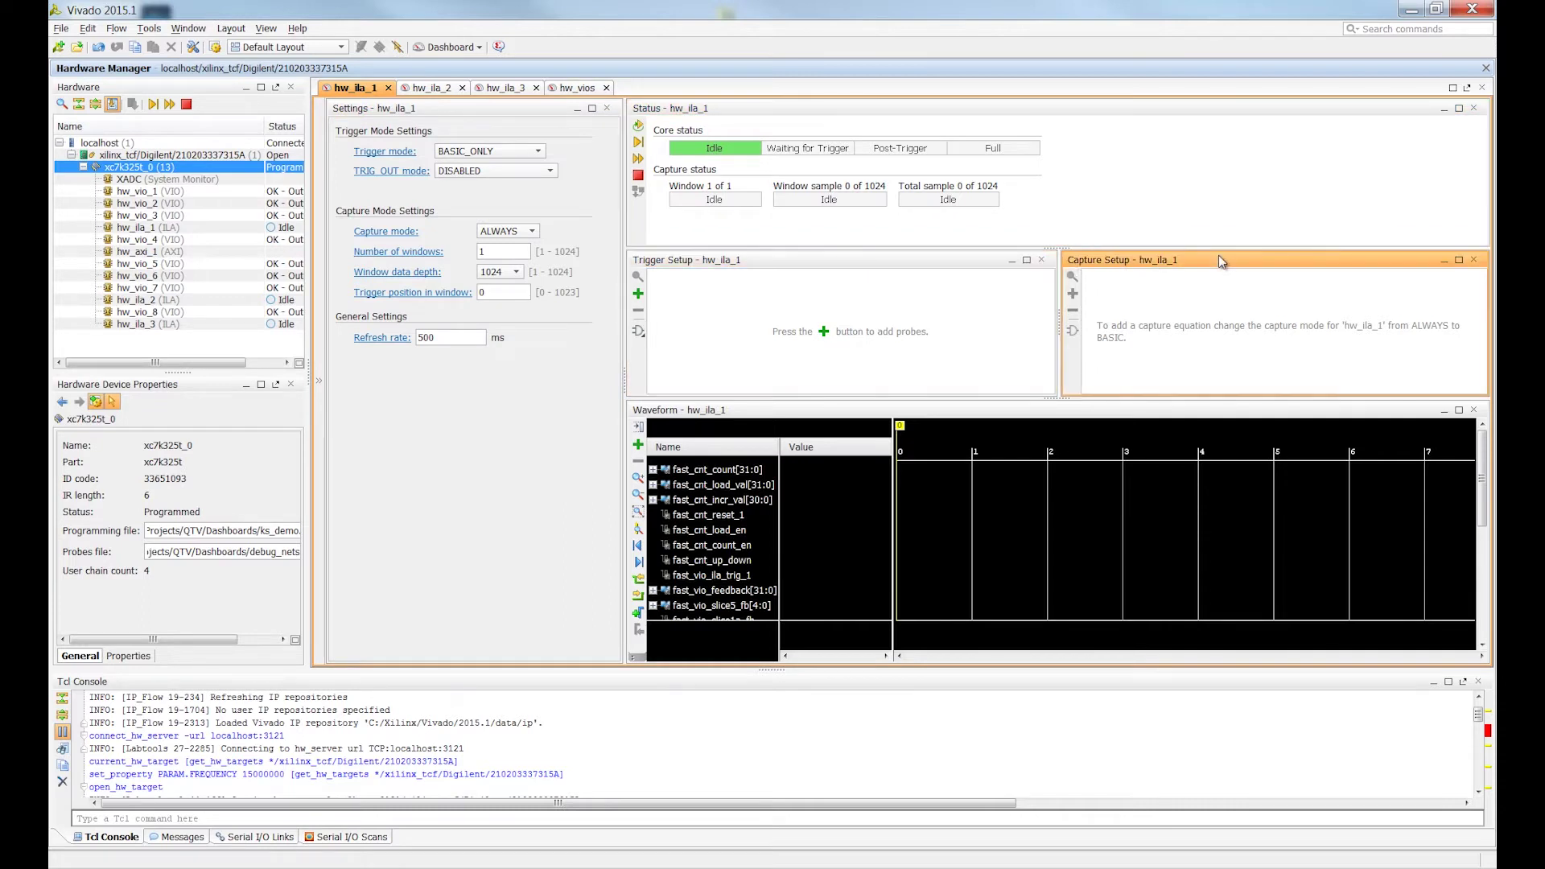
left_click(921, 413)
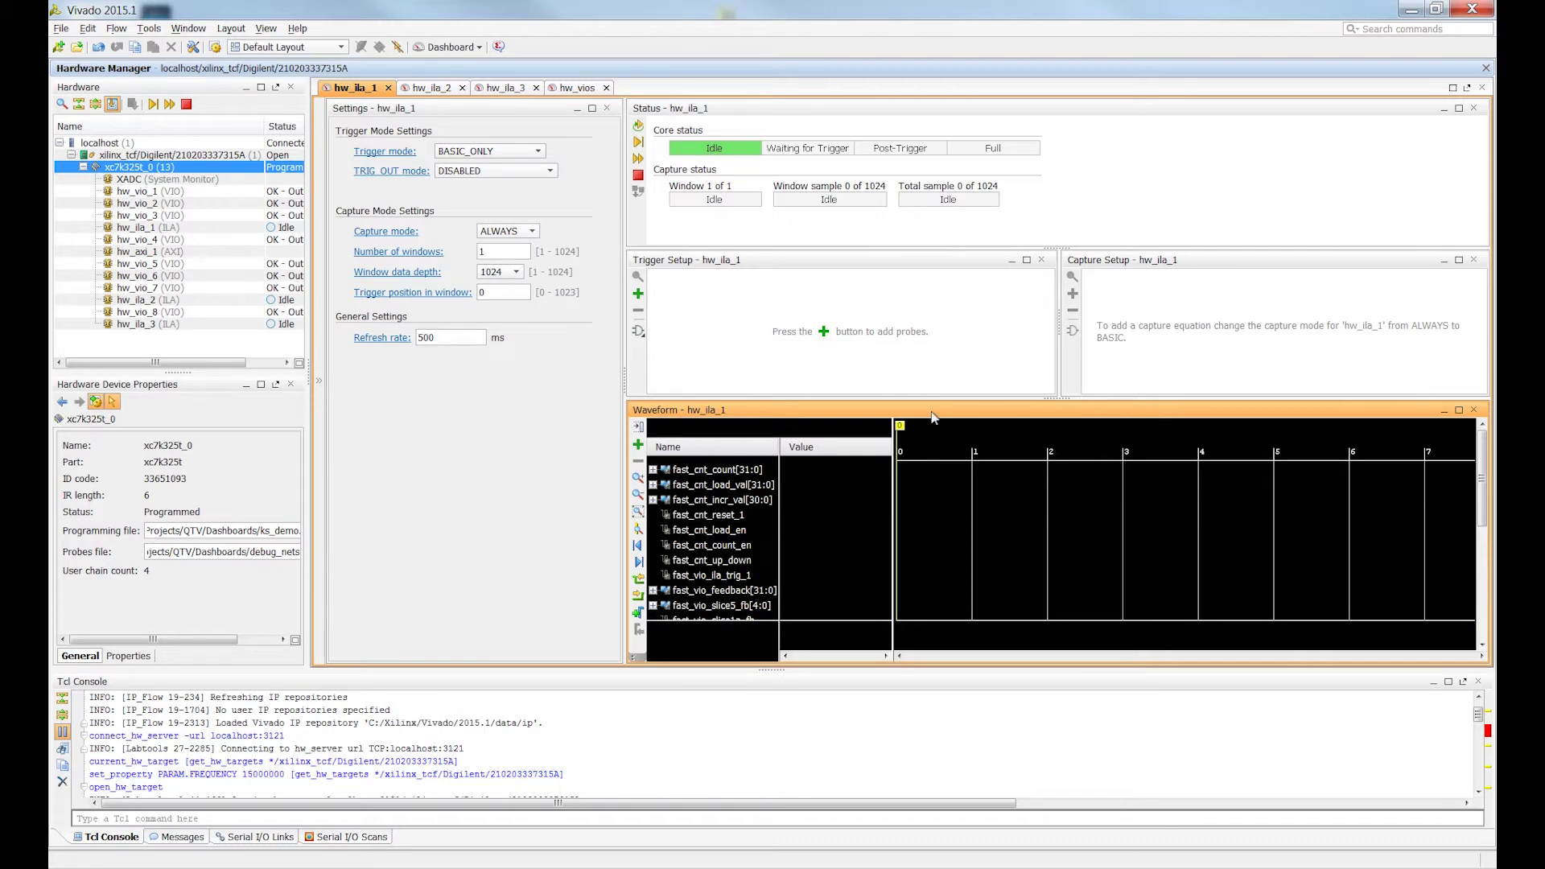
Step: Examine the hw_vios dashboard, looking through the VIO core windows from hw_vio_1 to hw_vio_5
left_click(573, 90)
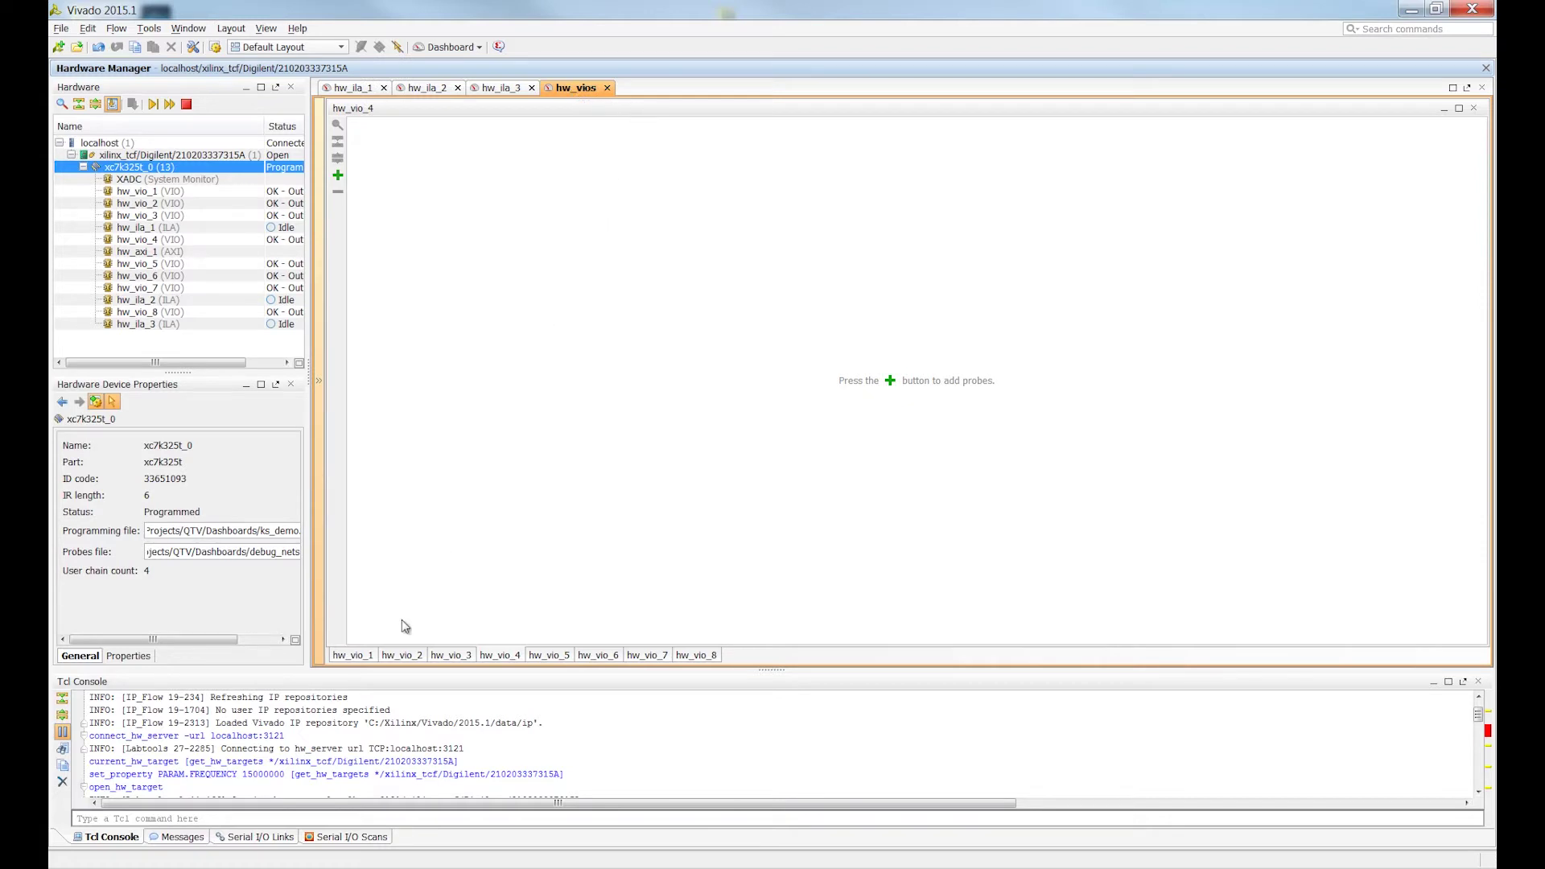
left_click(371, 657)
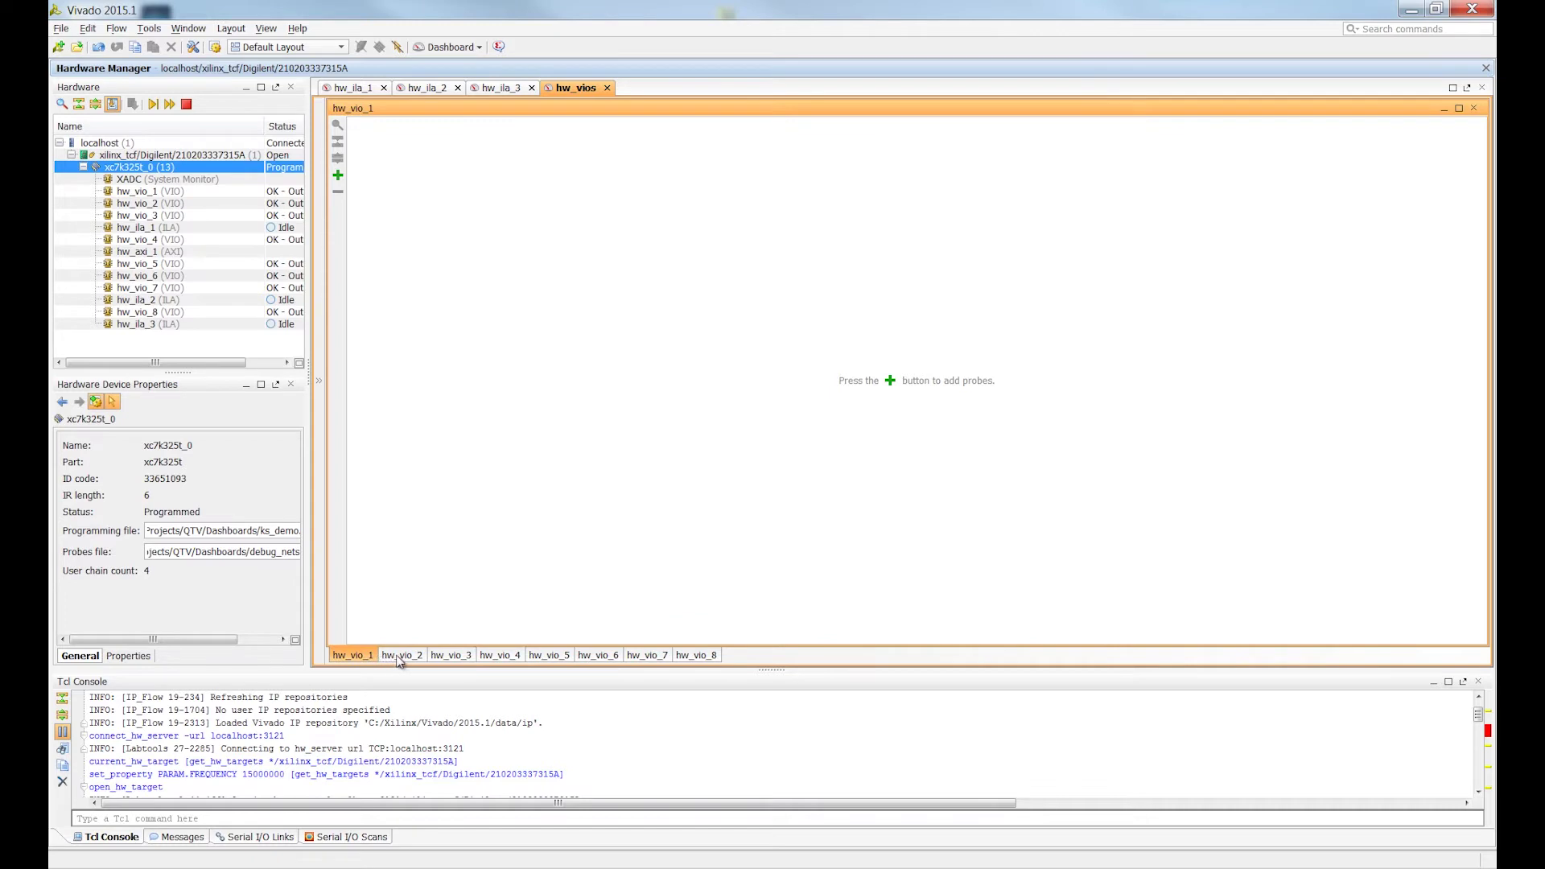
left_click(399, 656)
left_click(450, 655)
left_click(507, 656)
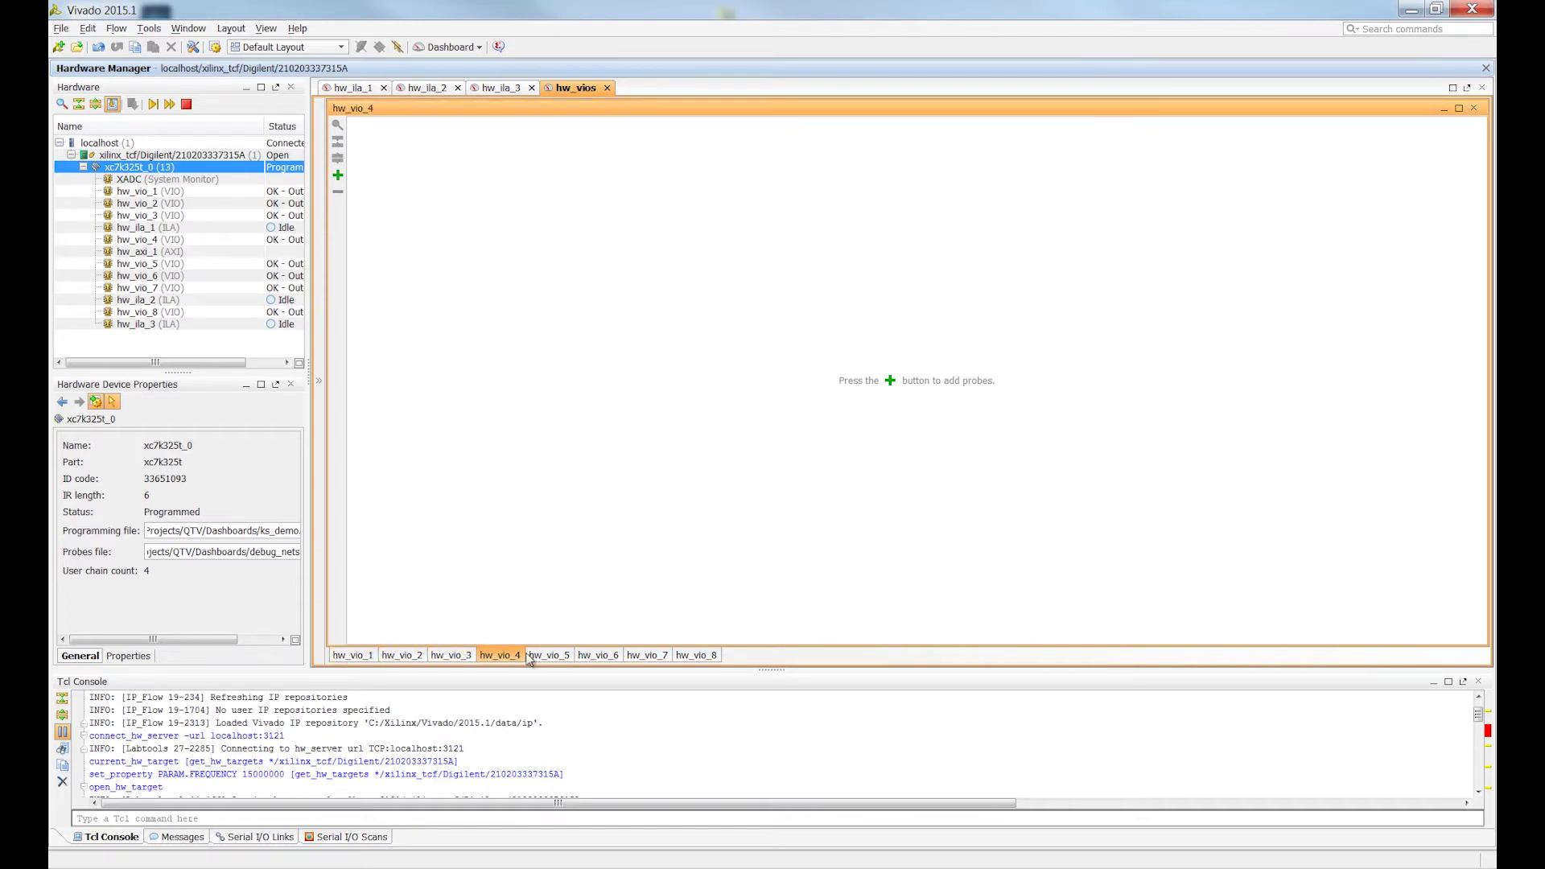
left_click(538, 656)
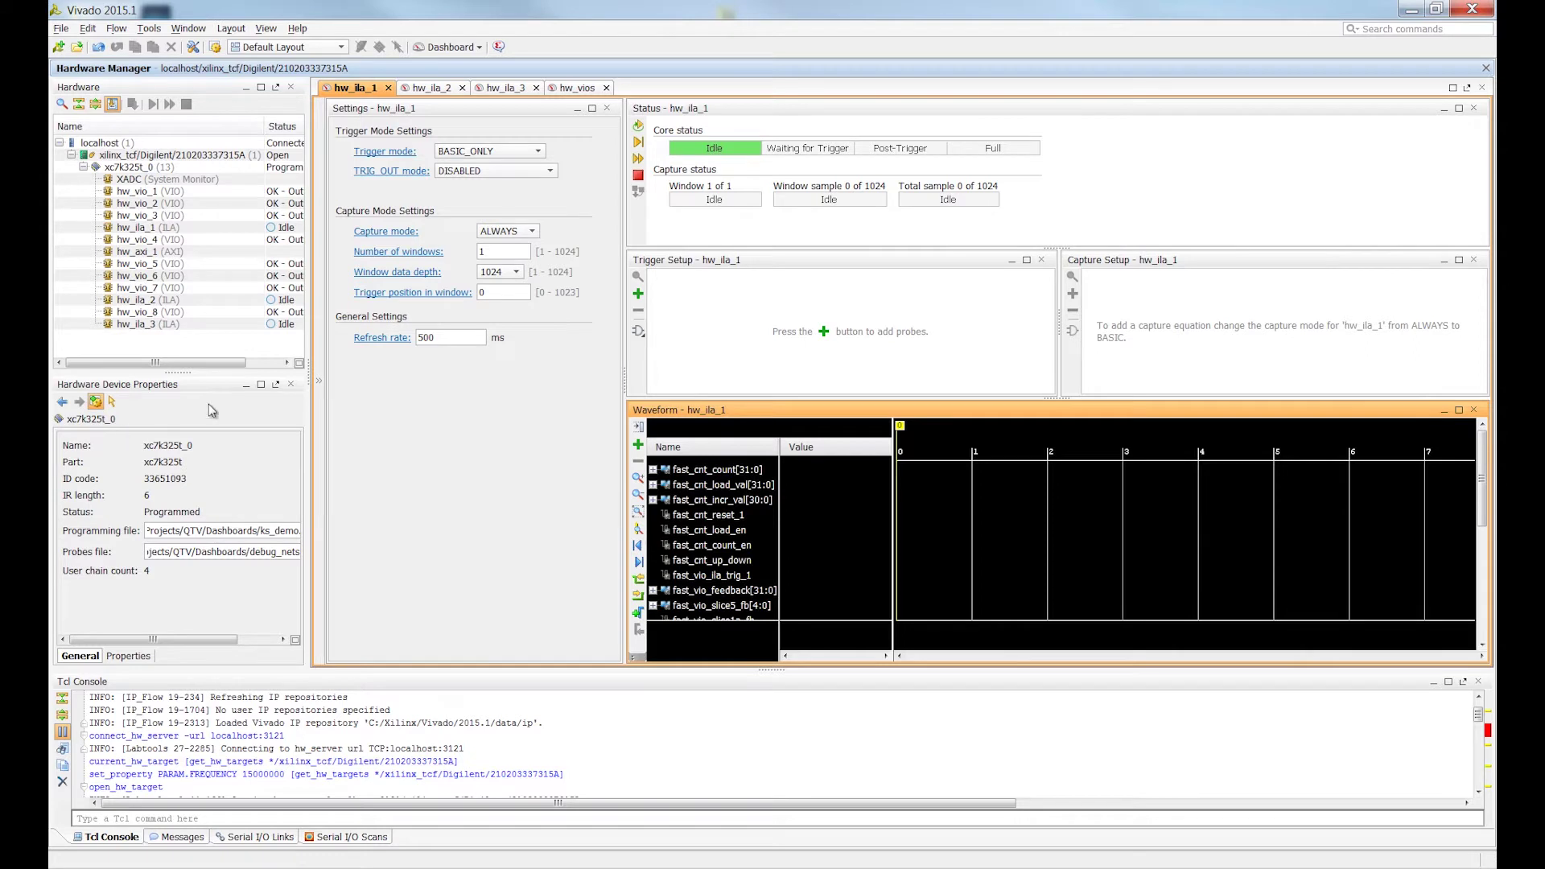
Step: Dock the Trigger Setup window of hw_ila_1 side by side with the Status window, ahead of it
left_click(840, 263)
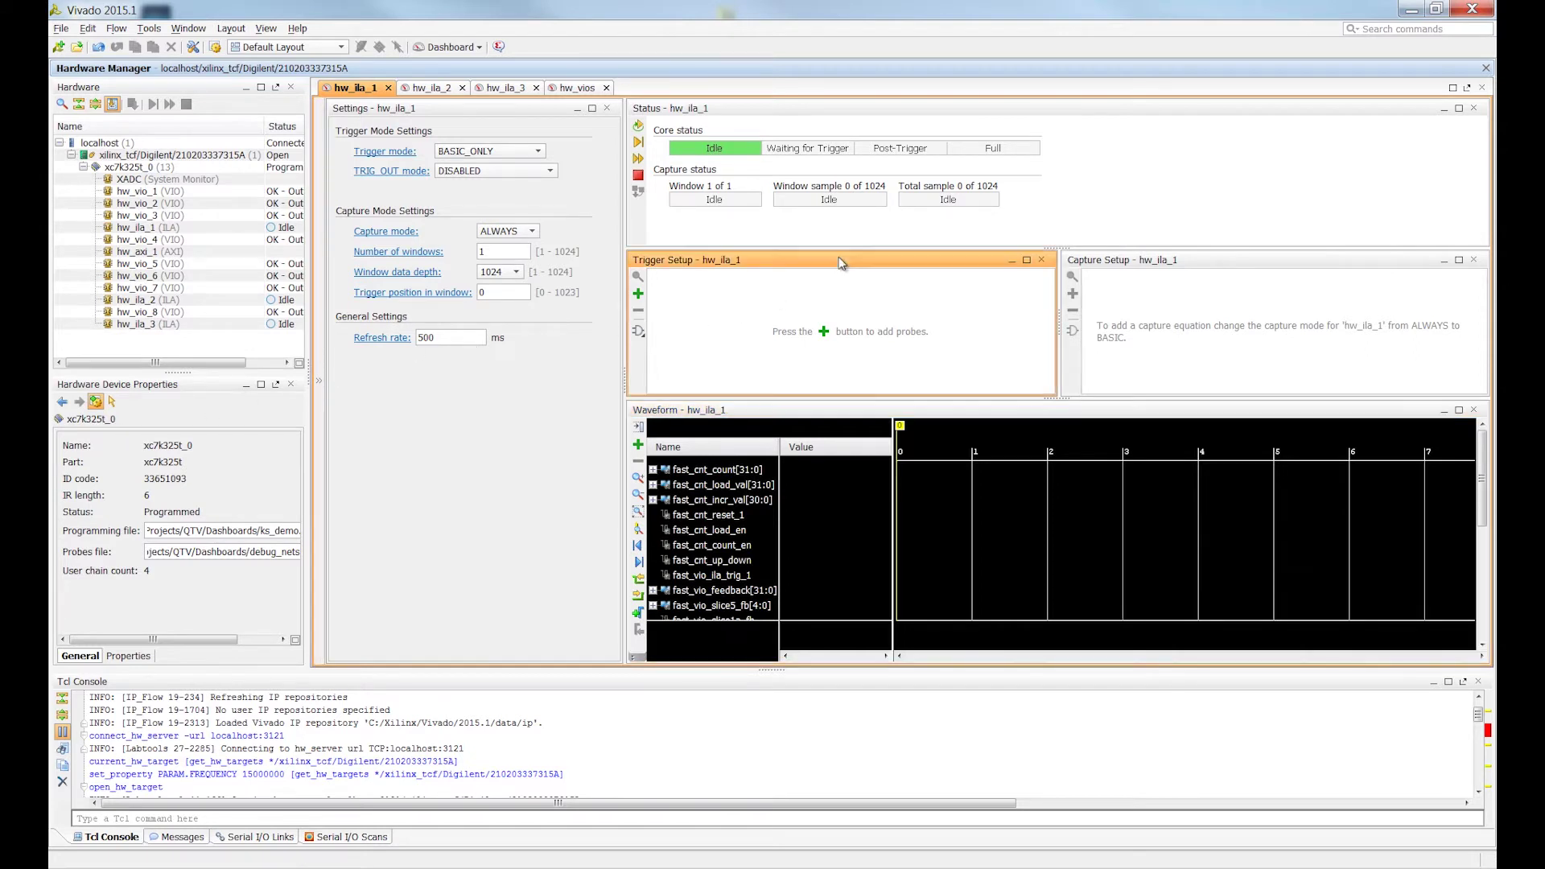
left_click(867, 209)
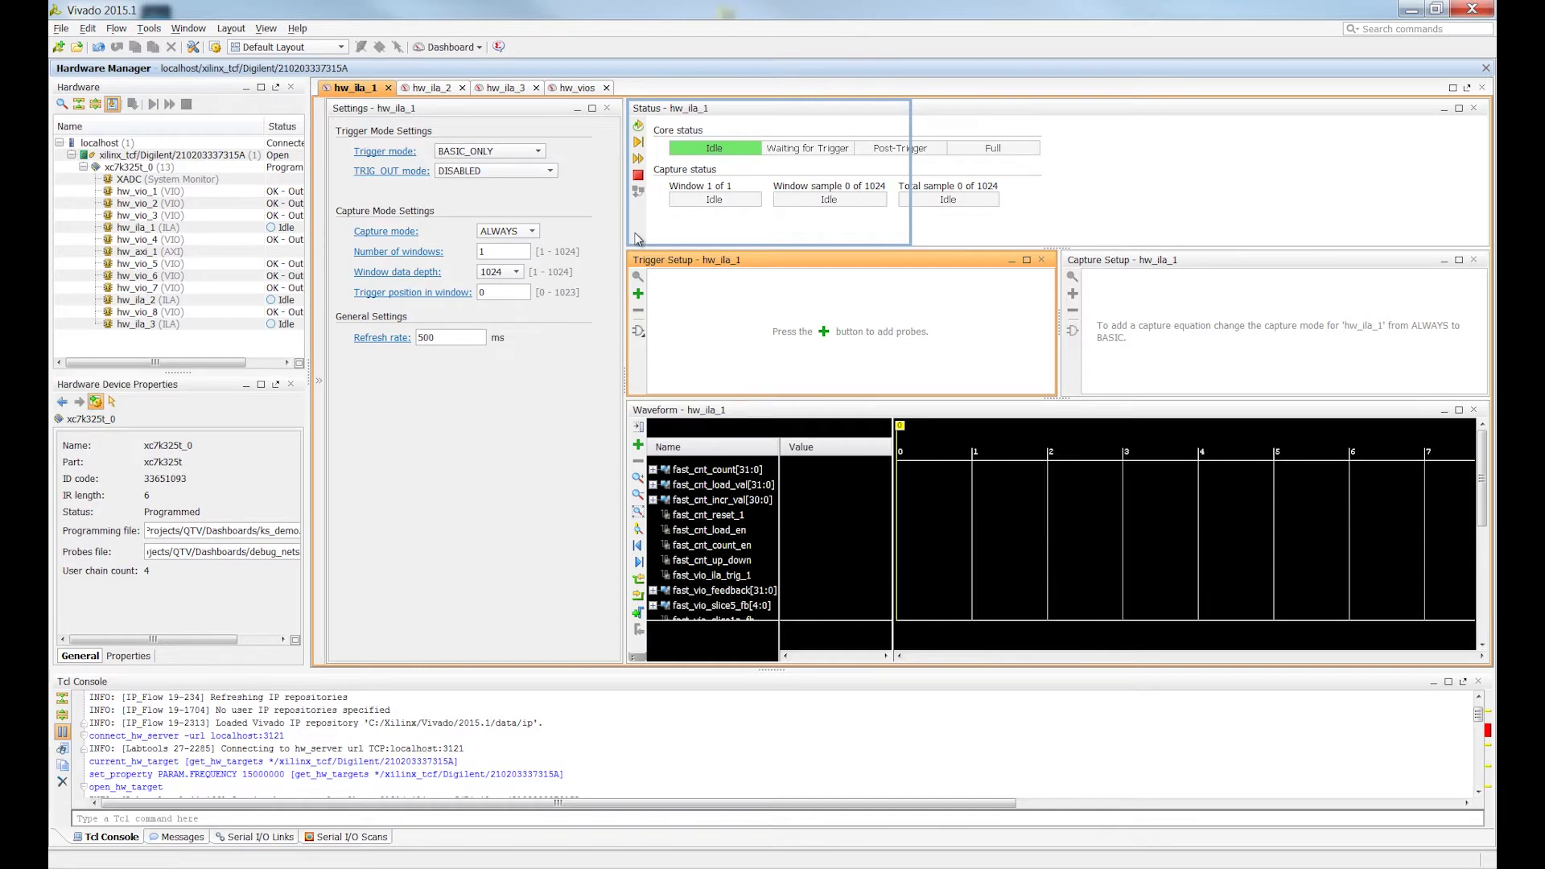
left_click_drag(635, 239, 635, 238)
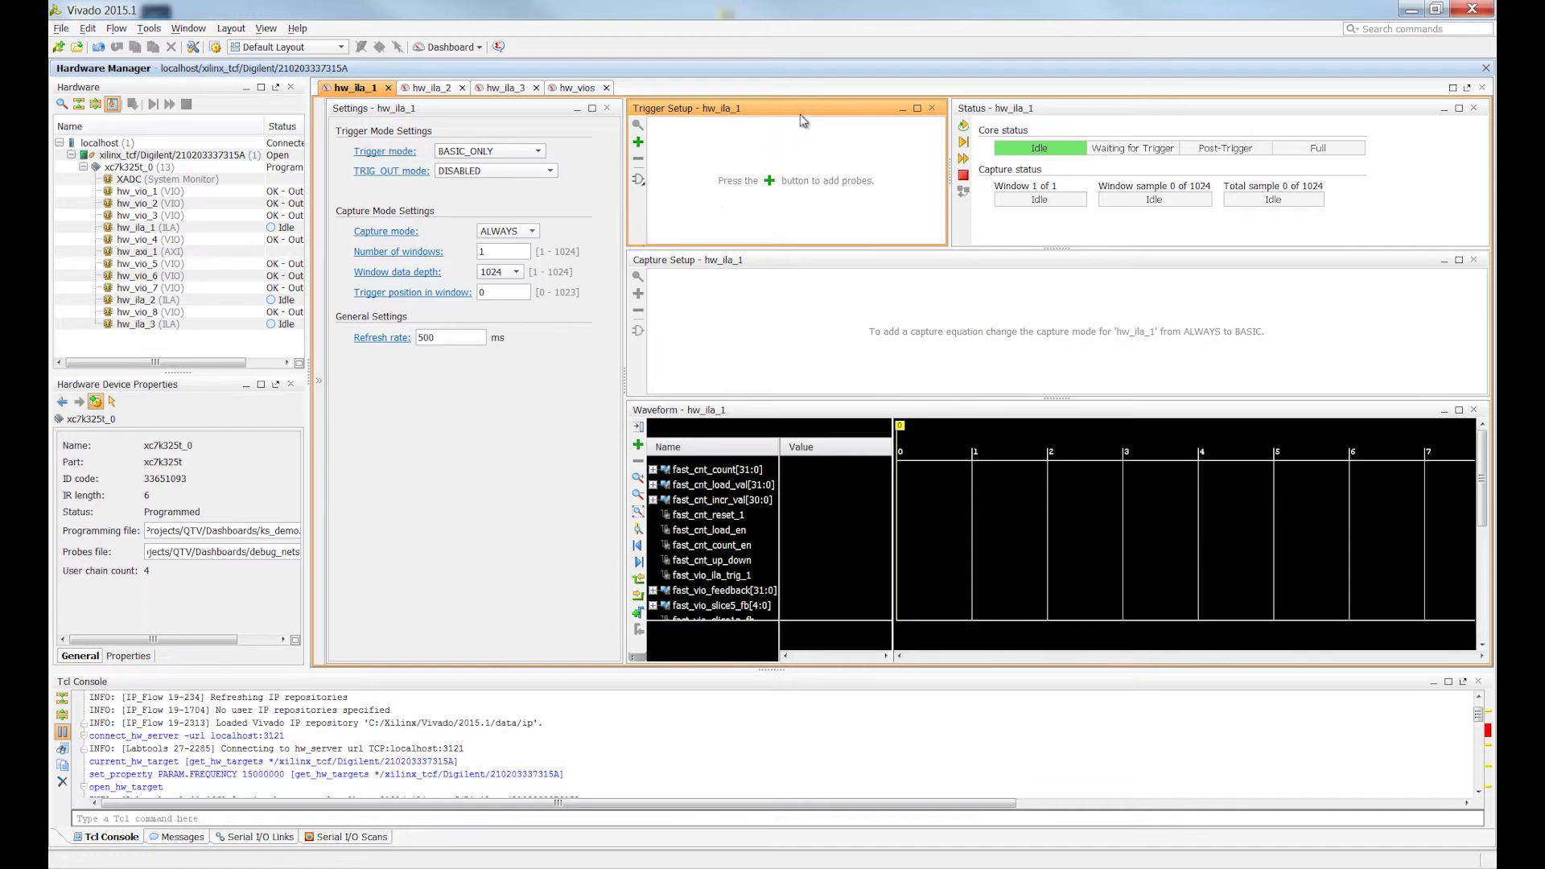
Step: Stack the Trigger Setup window as a tab with the Status window, and move it back beside Capture Setup
left_click(963, 176)
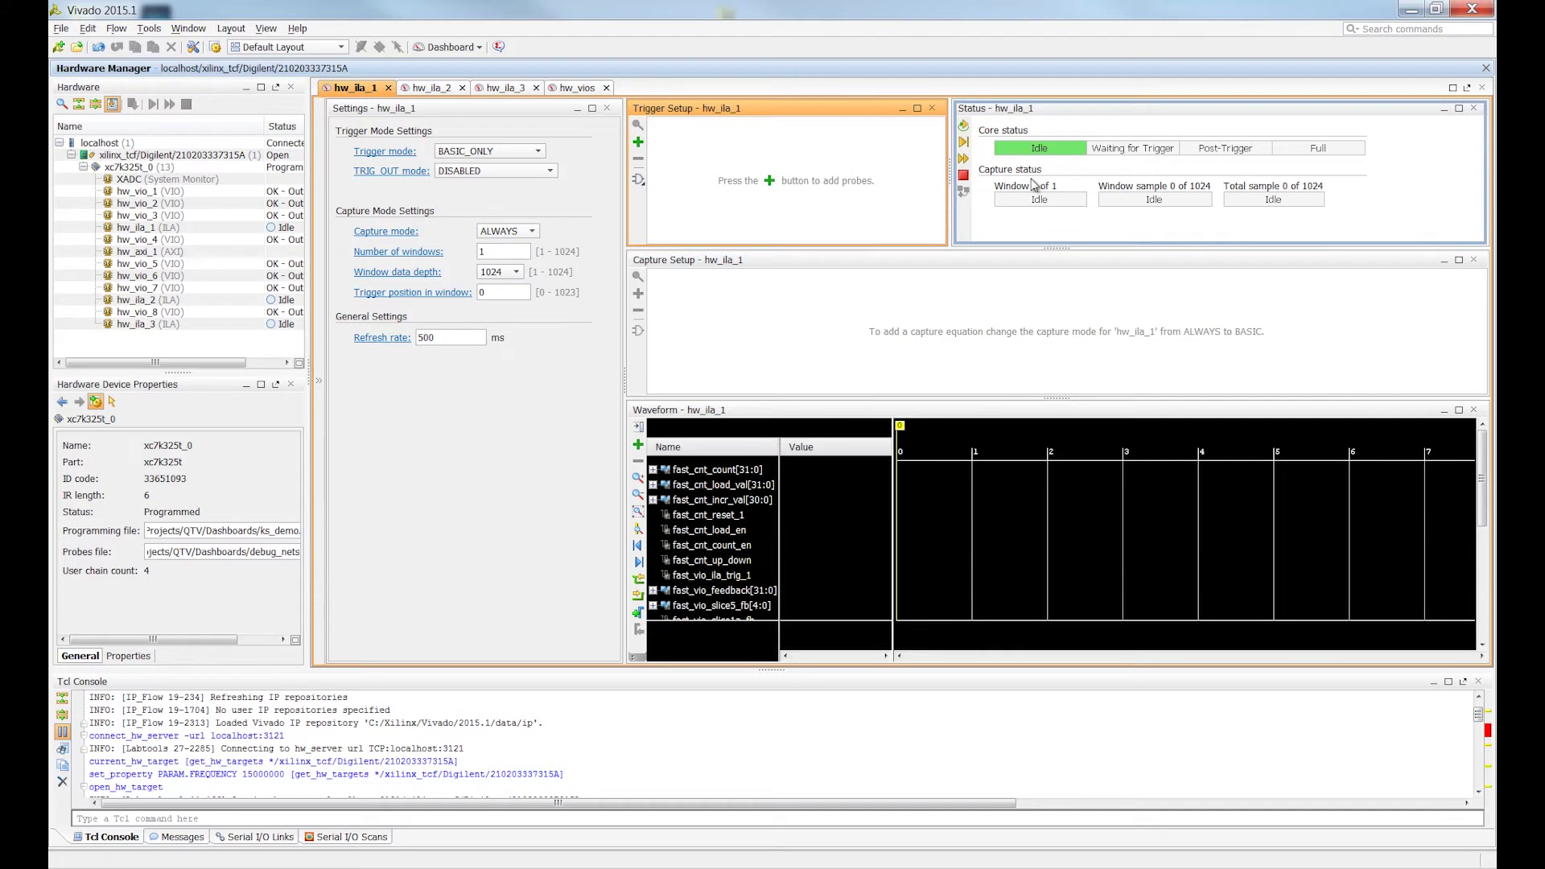
left_click_drag(1034, 184, 1034, 185)
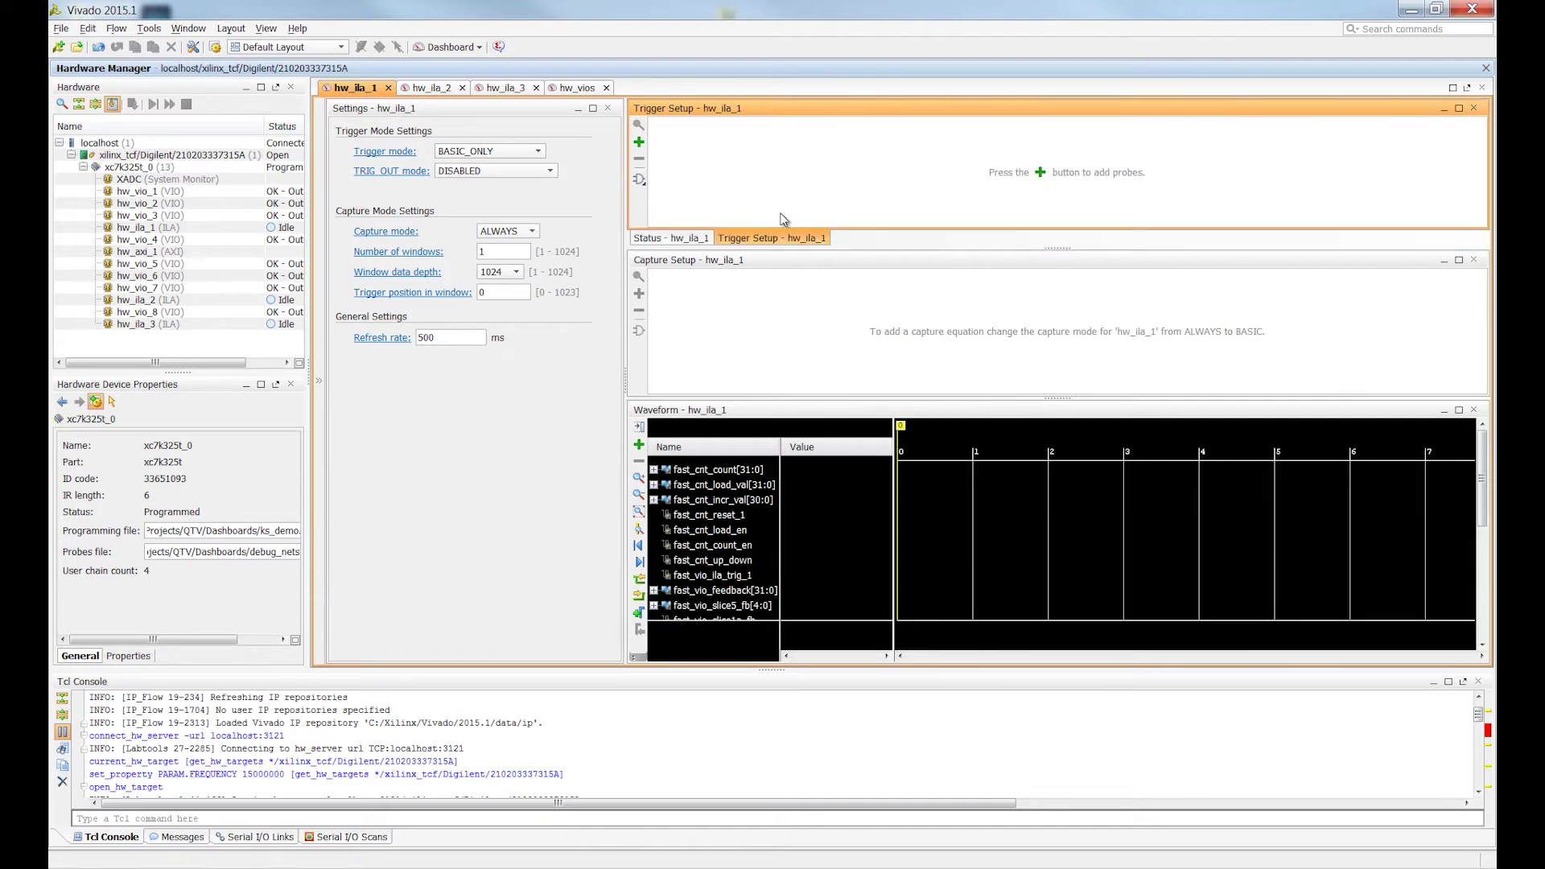
left_click(686, 241)
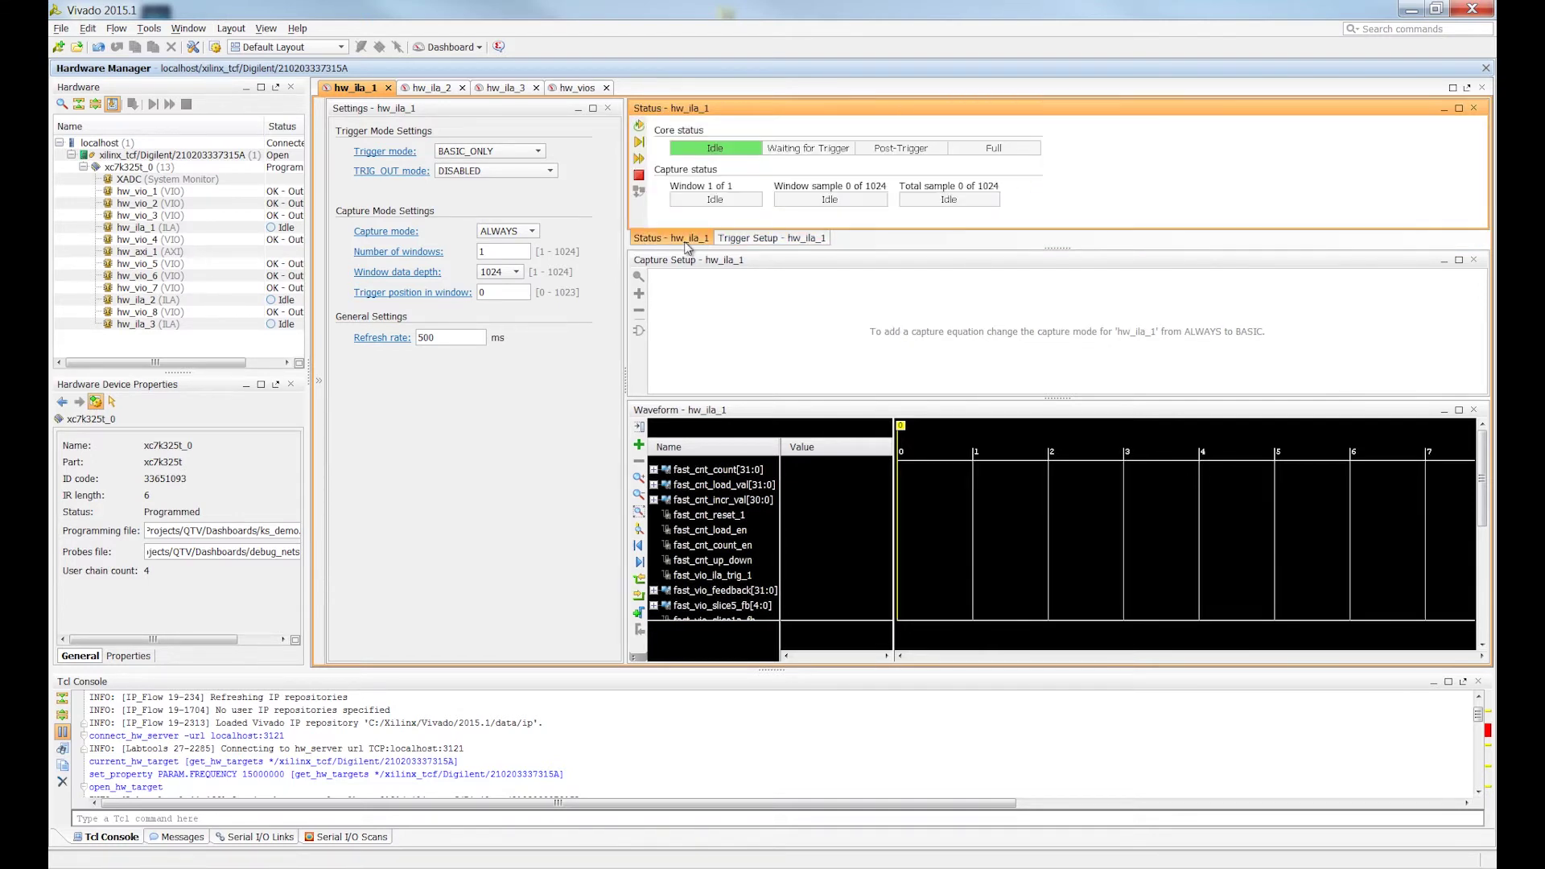
left_click(766, 239)
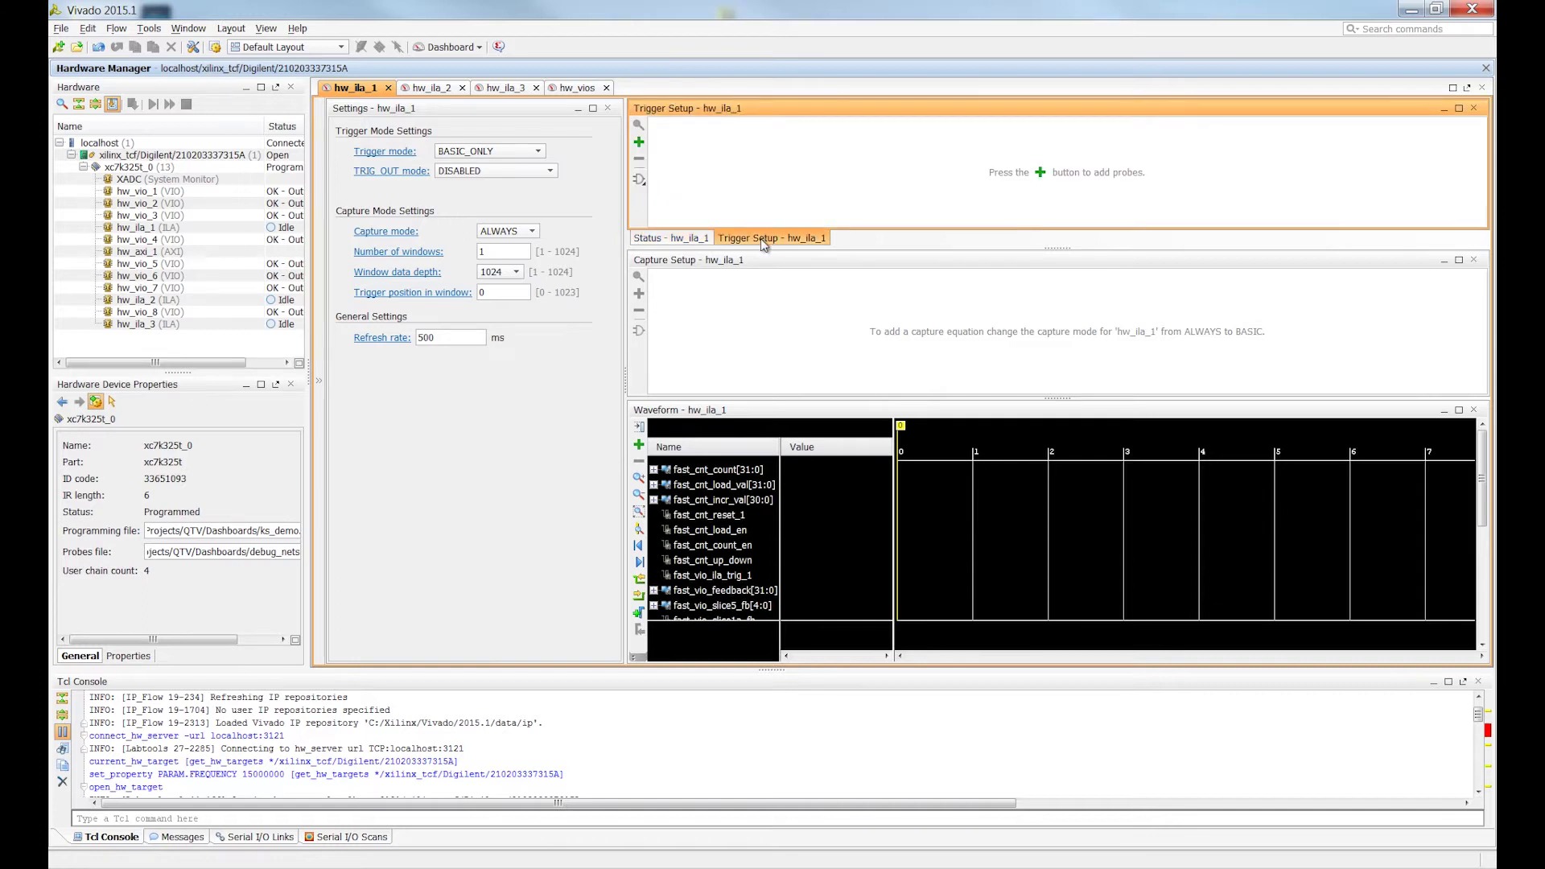
left_click_drag(770, 109, 660, 231)
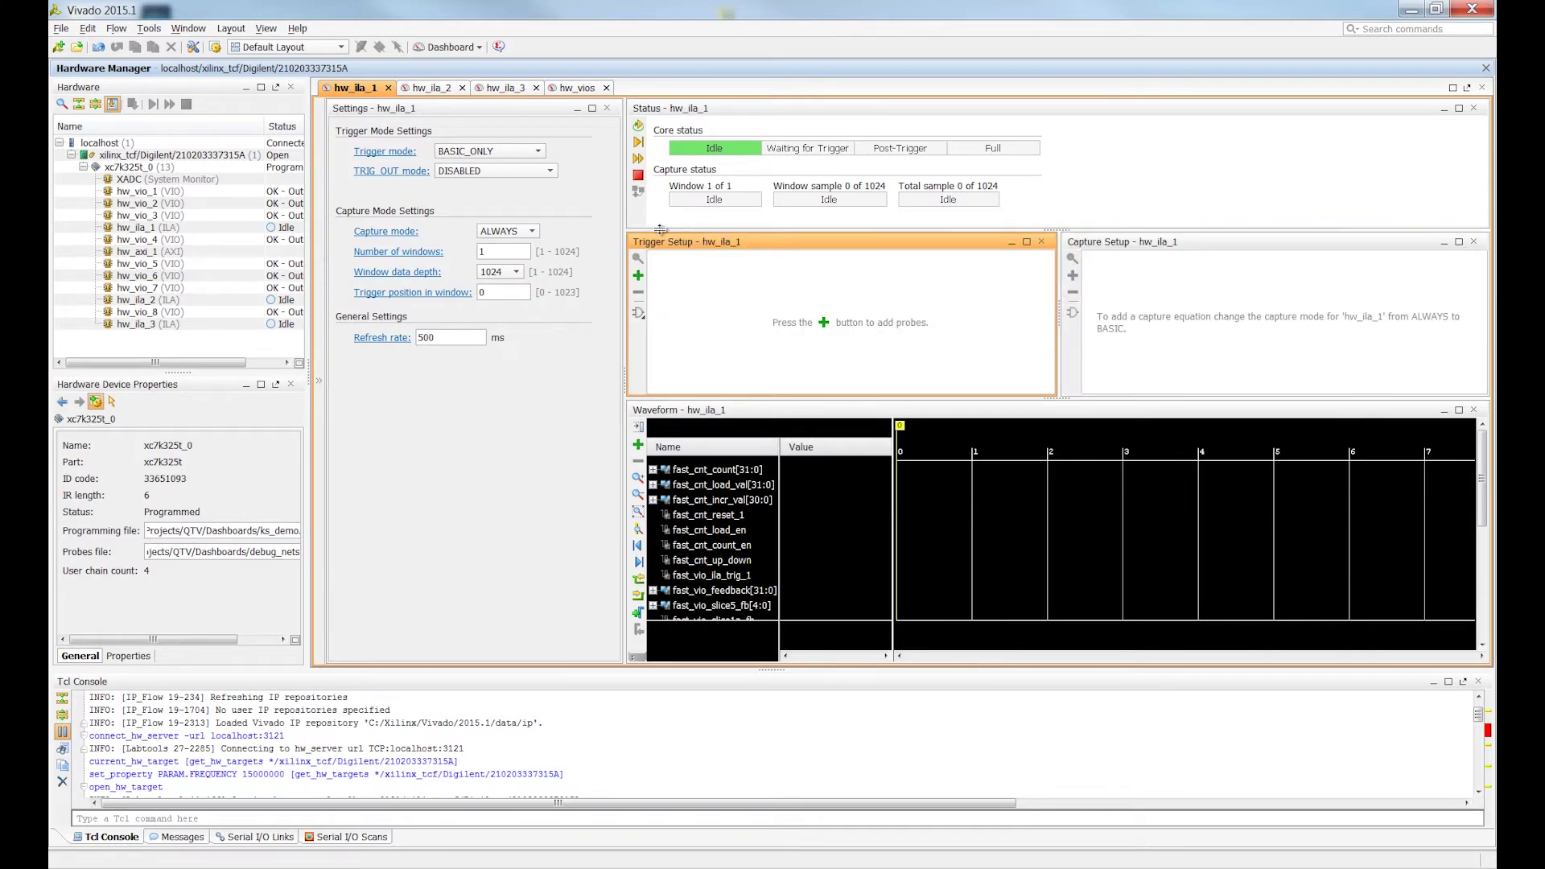
Step: Minimize and restore the Trigger Setup window of hw_ila_1, and maximize its Waveform window
left_click(1010, 241)
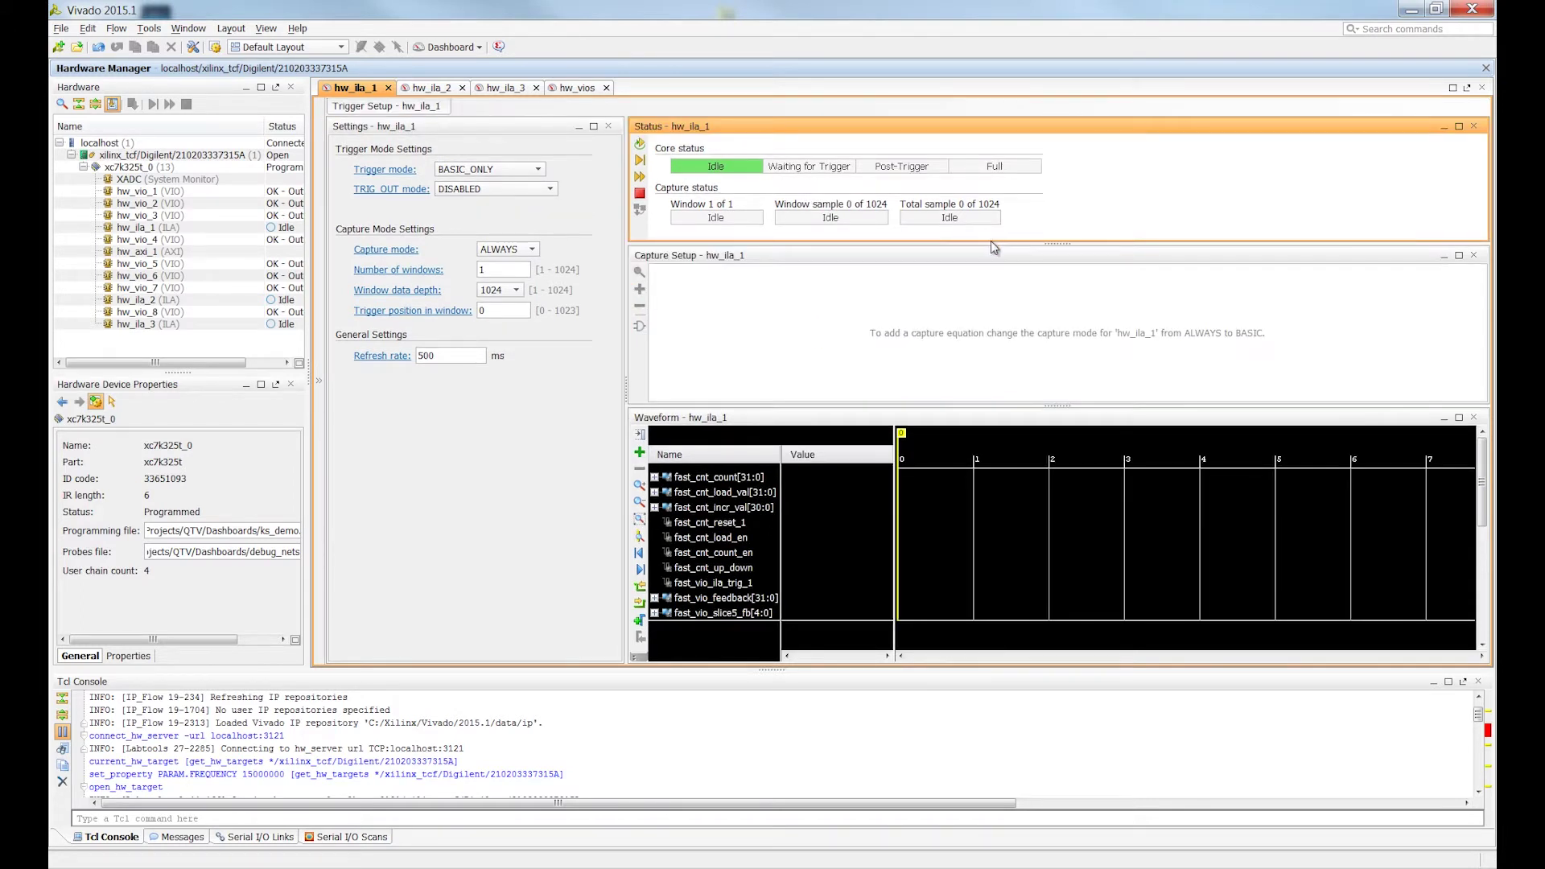
left_click(438, 107)
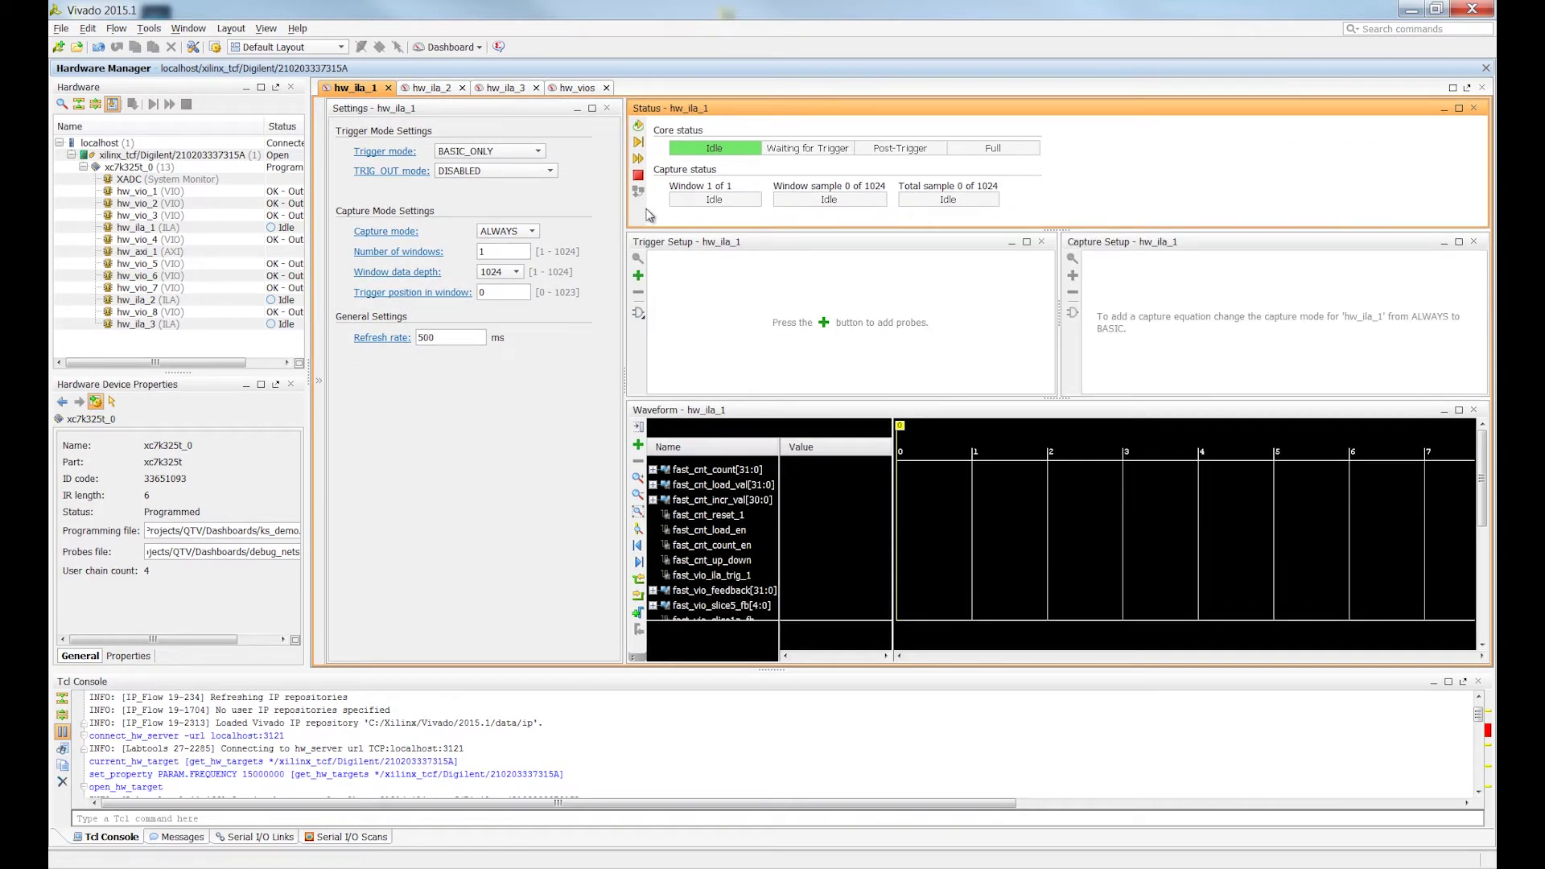
left_click(1459, 411)
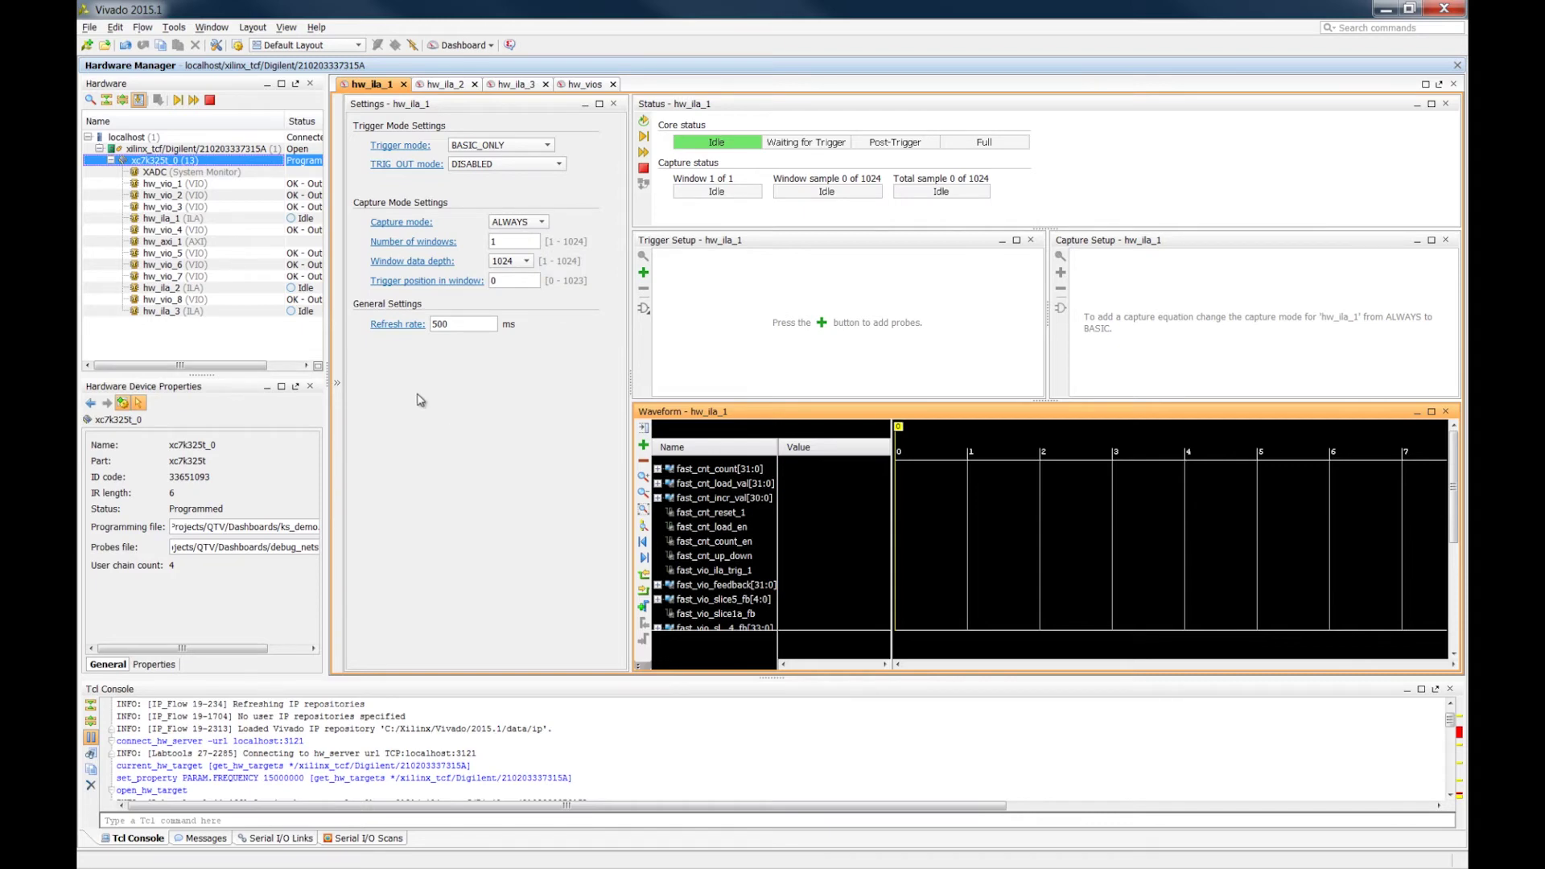
Step: Add the hw_vio_1 window to the hw_ila_1 dashboard through the dashboard options
left_click(339, 359)
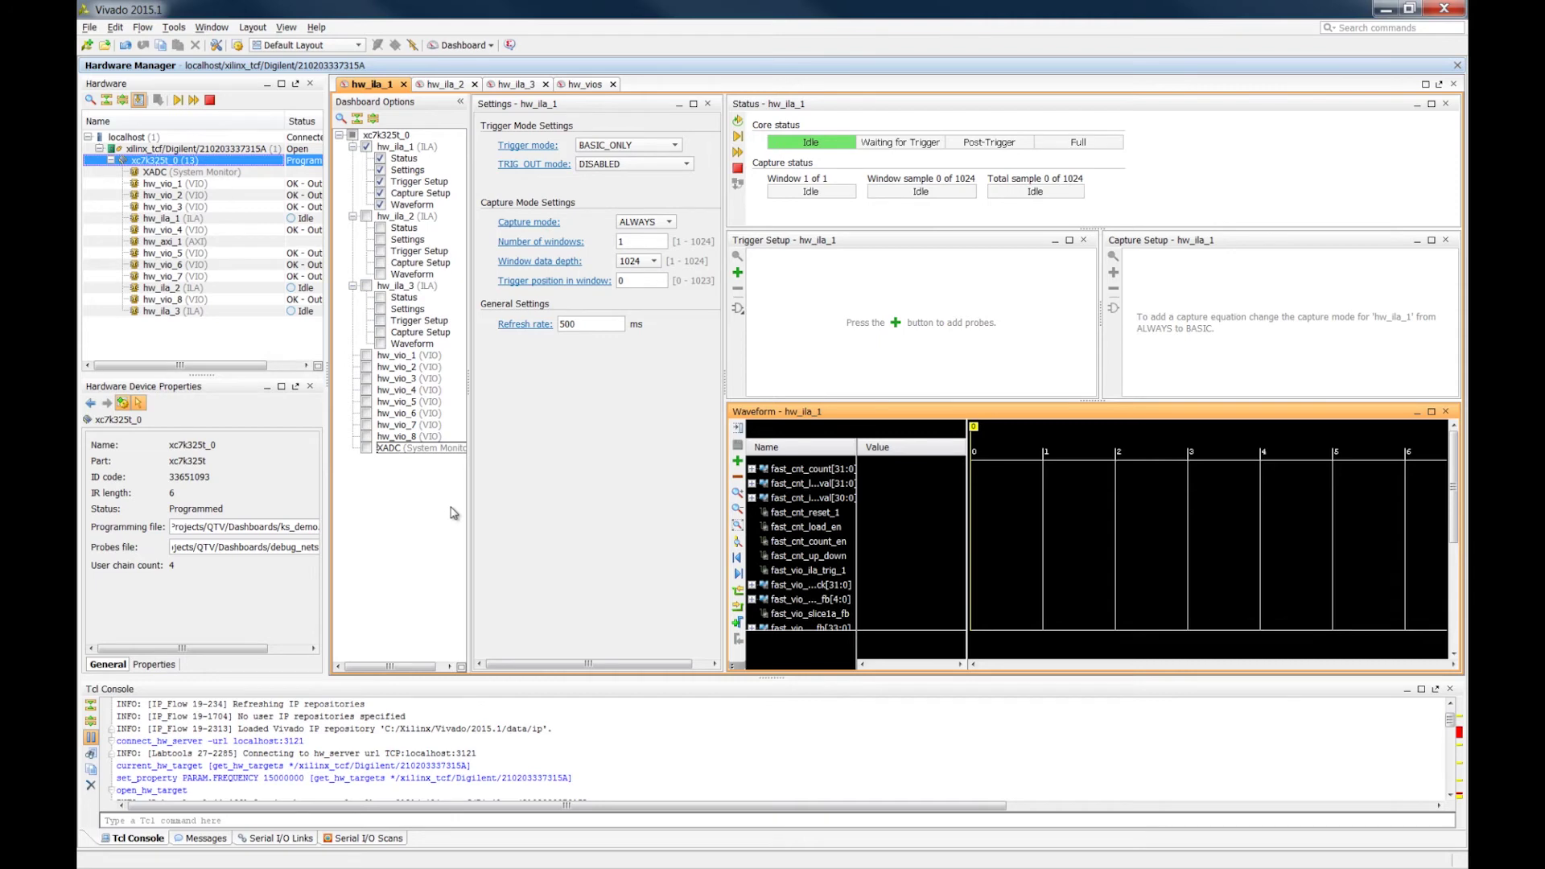
left_click(368, 355)
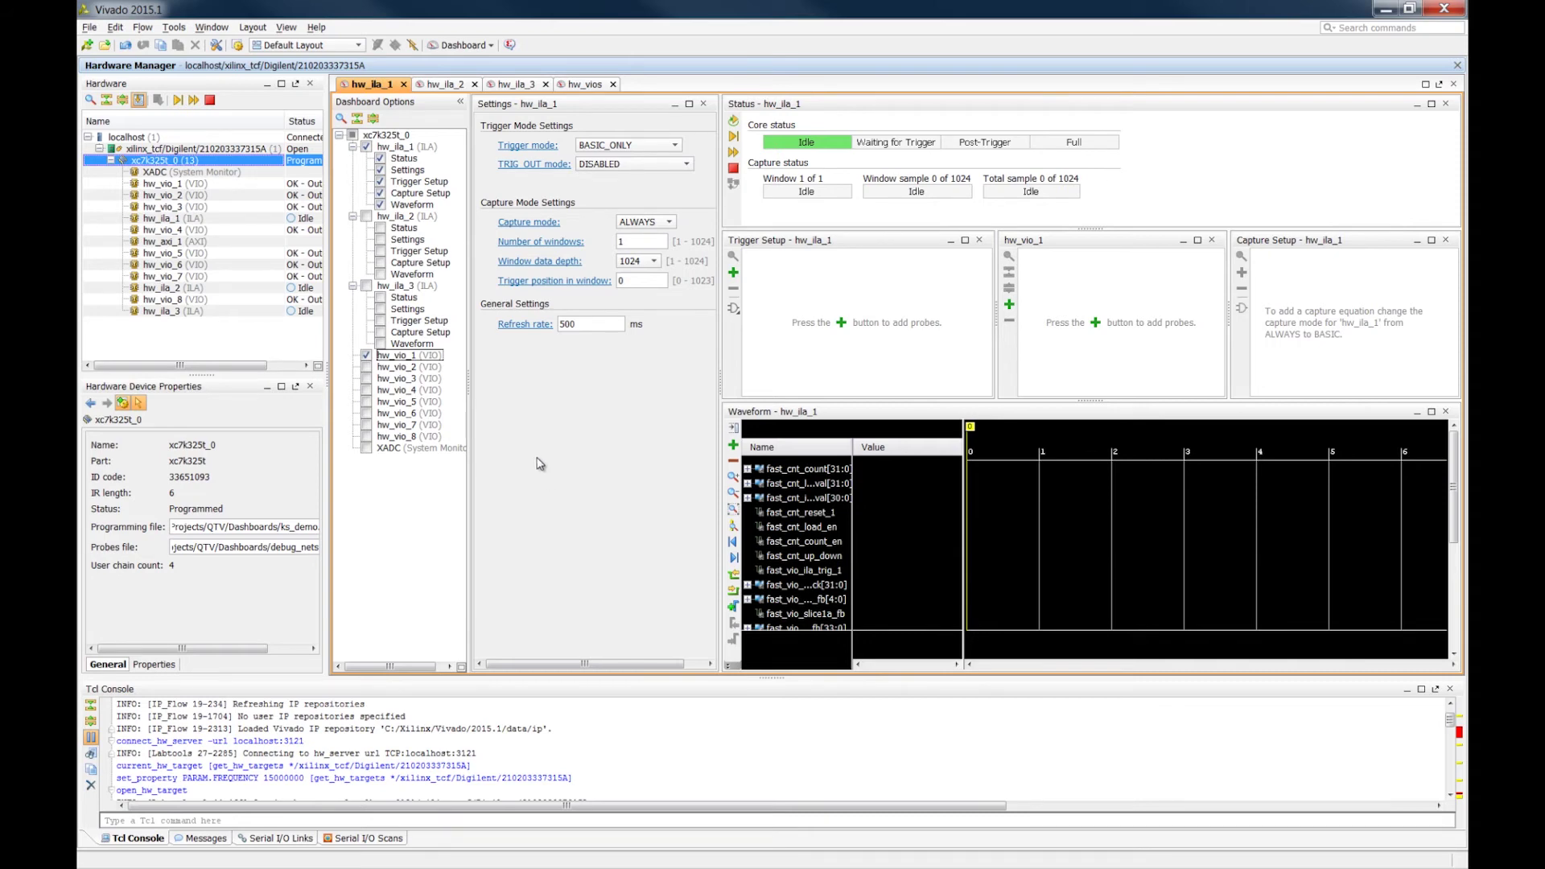
Step: Create a new dashboard starting from hw_ila_1, excluding that ILA core and including only the XADC System Monitor
left_click(461, 46)
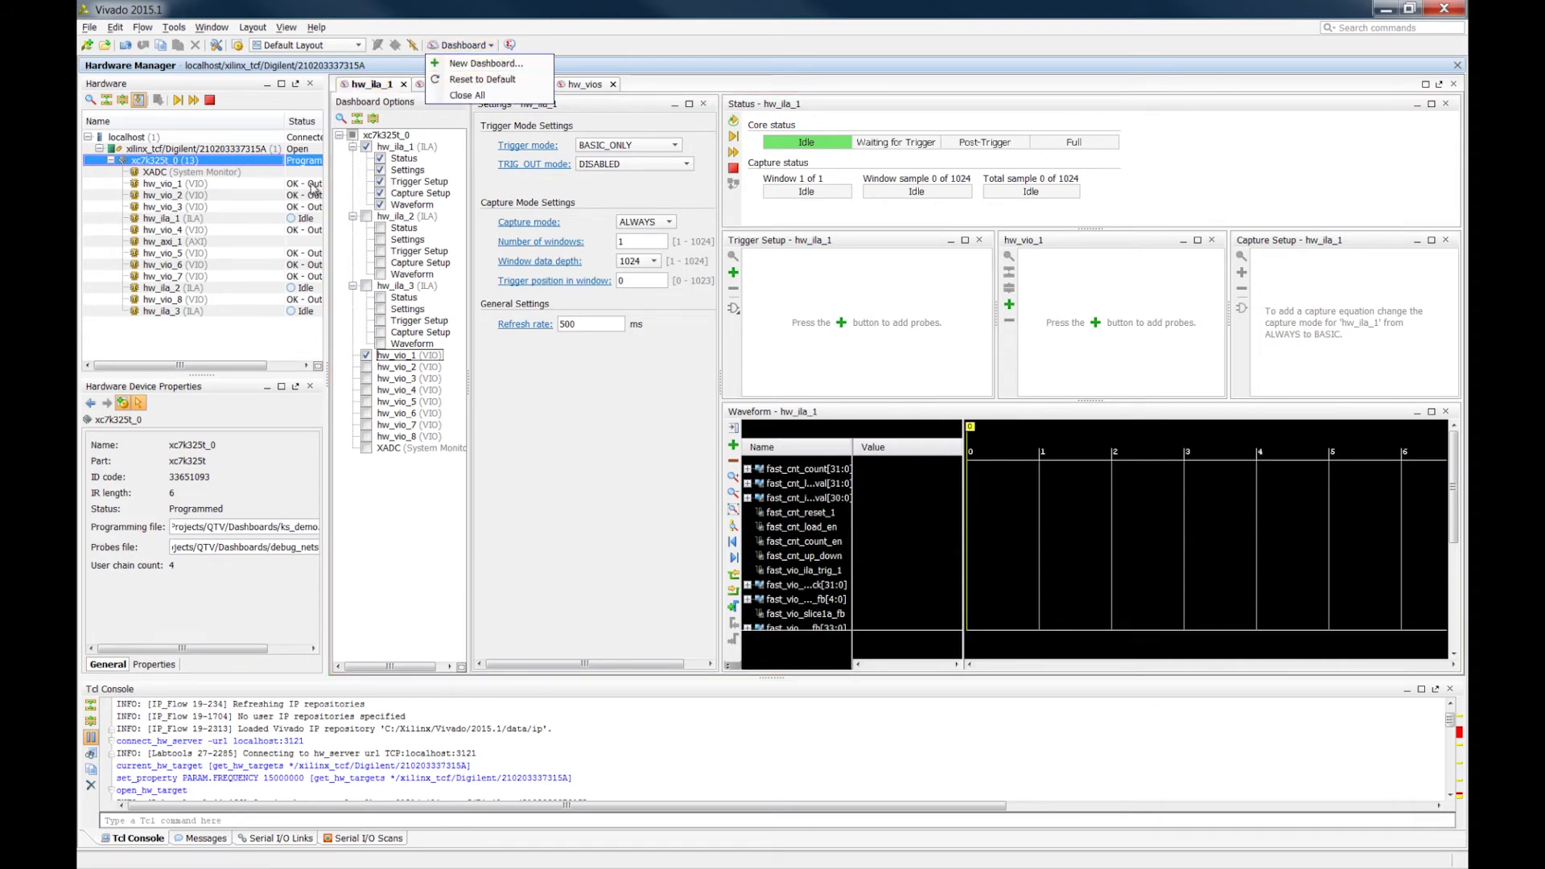
right_click(190, 222)
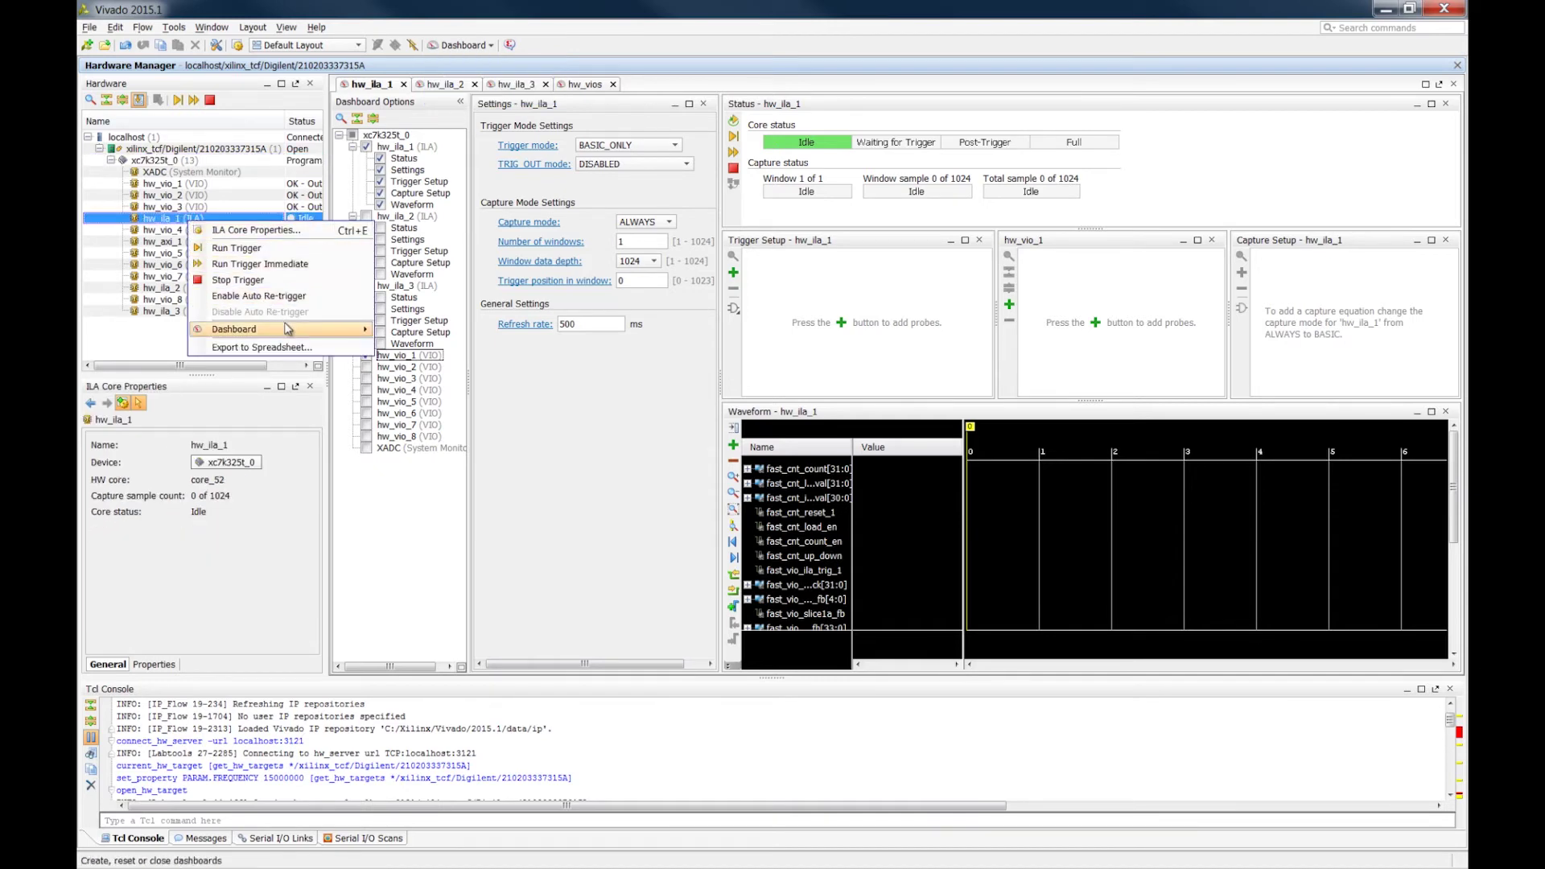
mouse_move(289, 329)
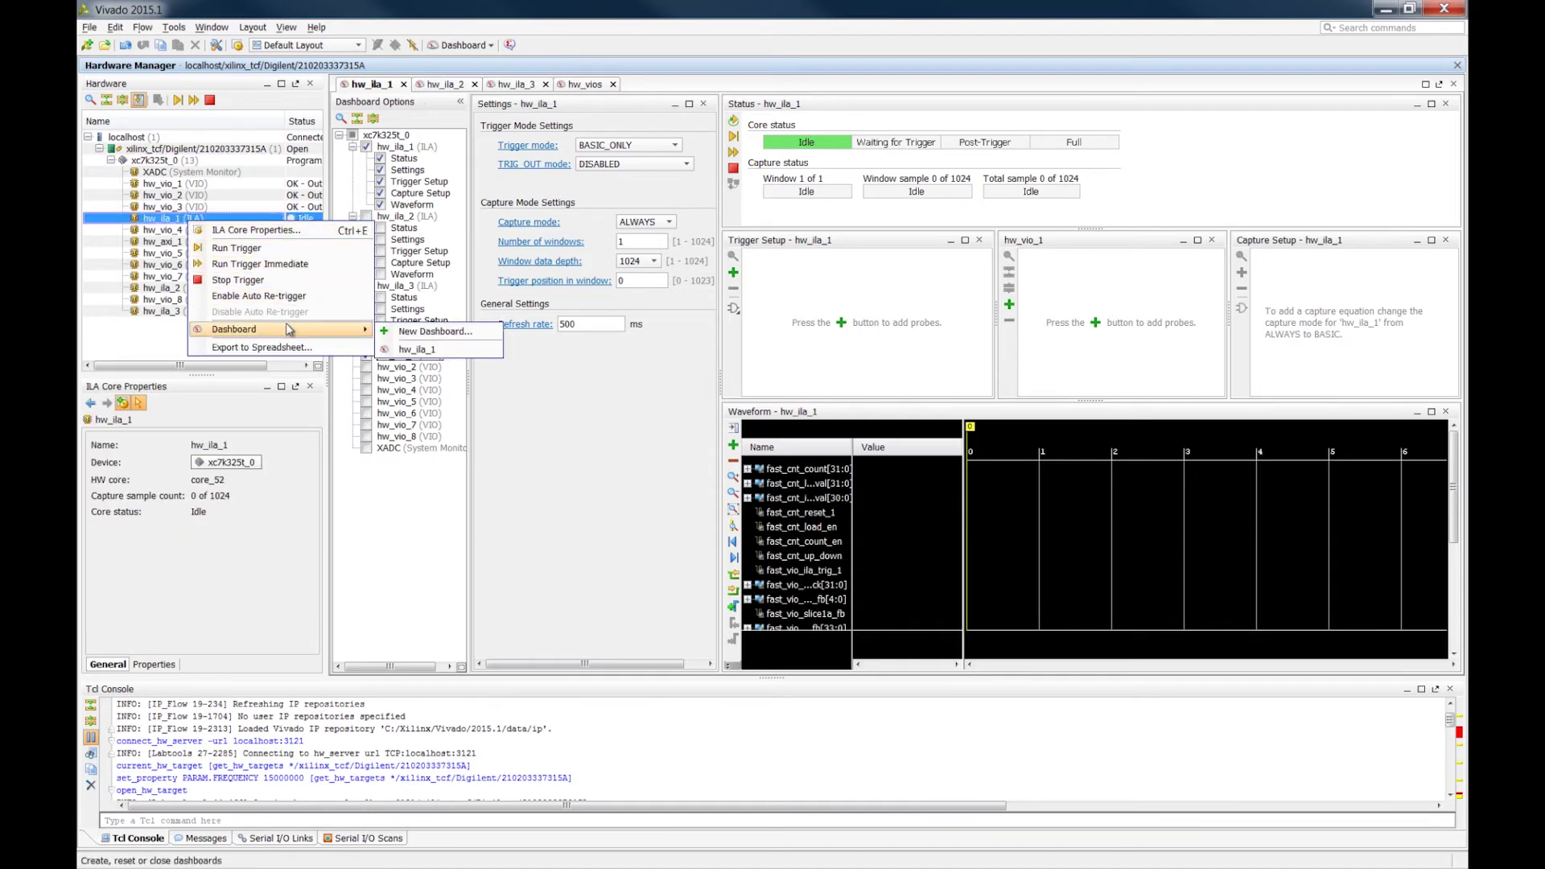
left_click(488, 335)
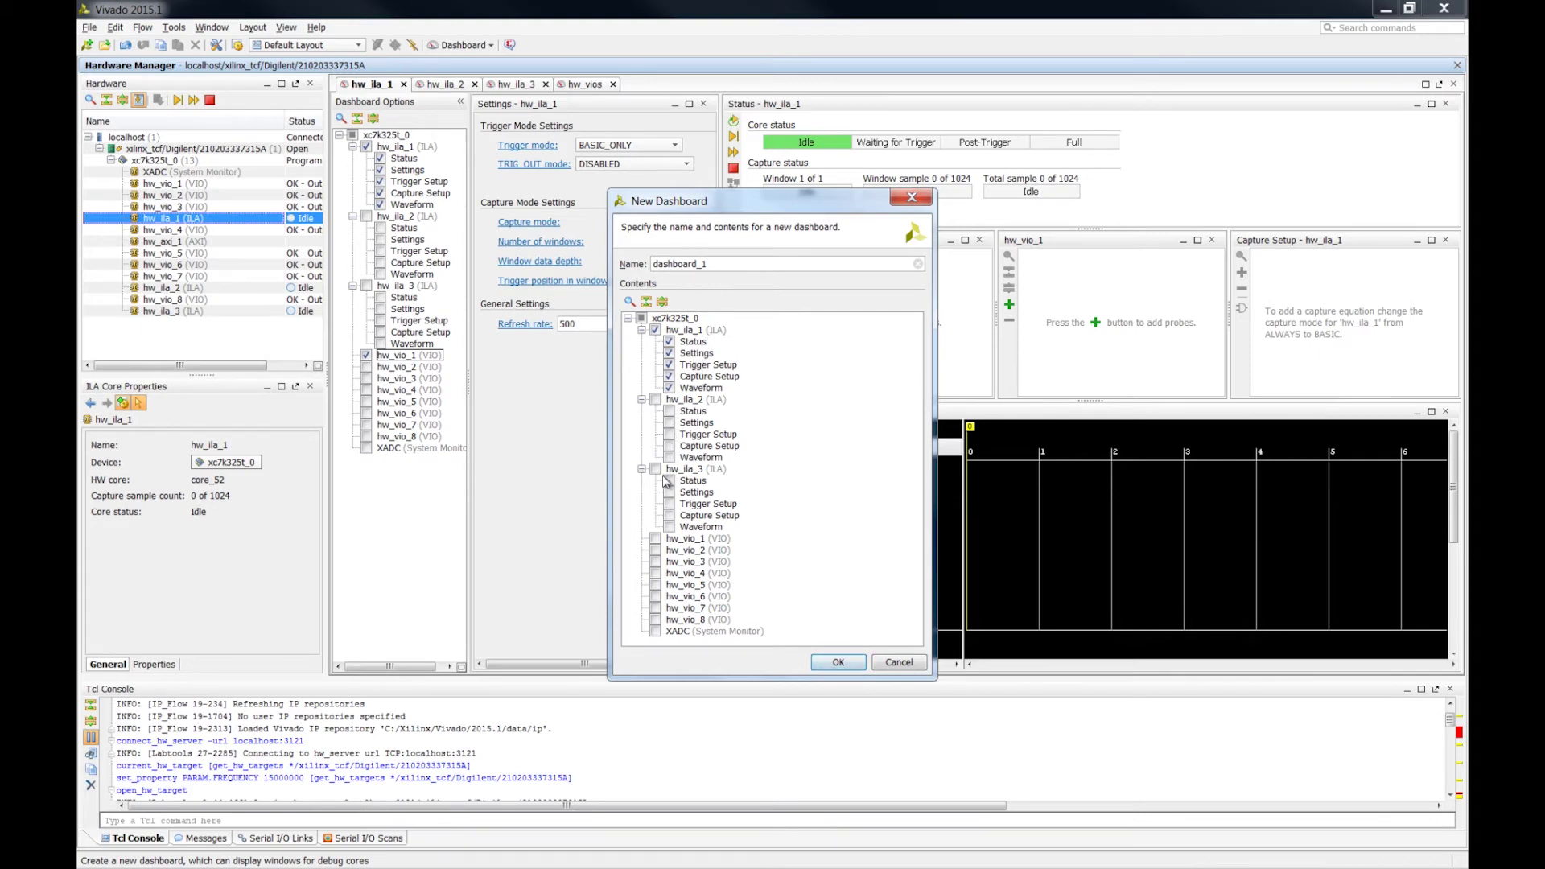
left_click(655, 632)
left_click(655, 331)
left_click(835, 664)
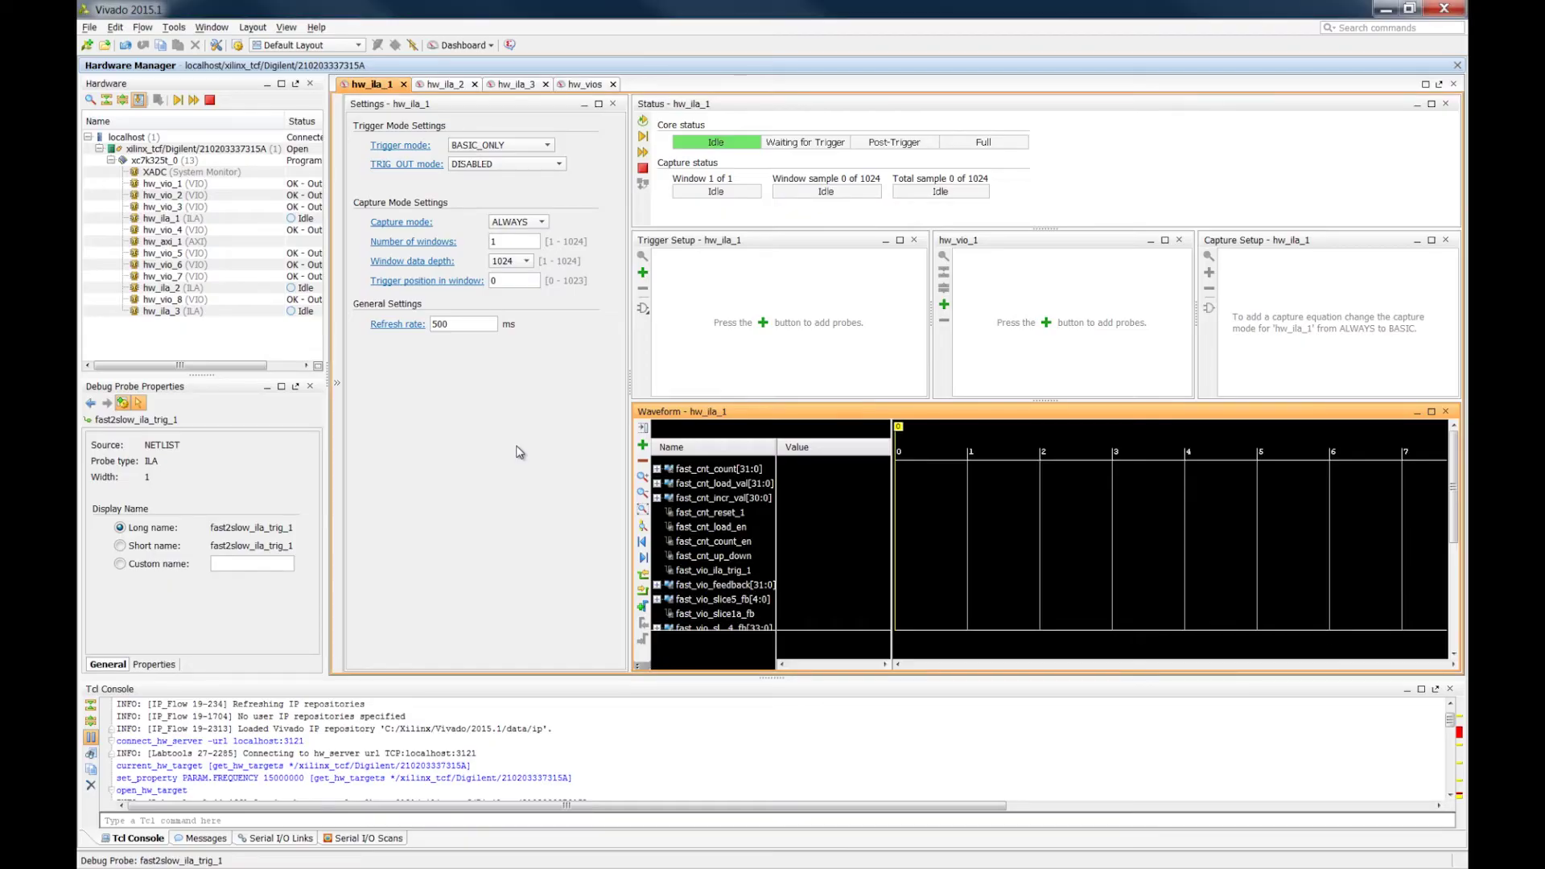
Step: Add the BUTTON_IBUF[3:2] probe to the hw_vio_1 window of the hw_ila_1 dashboard
left_click(793, 256)
left_click(1351, 244)
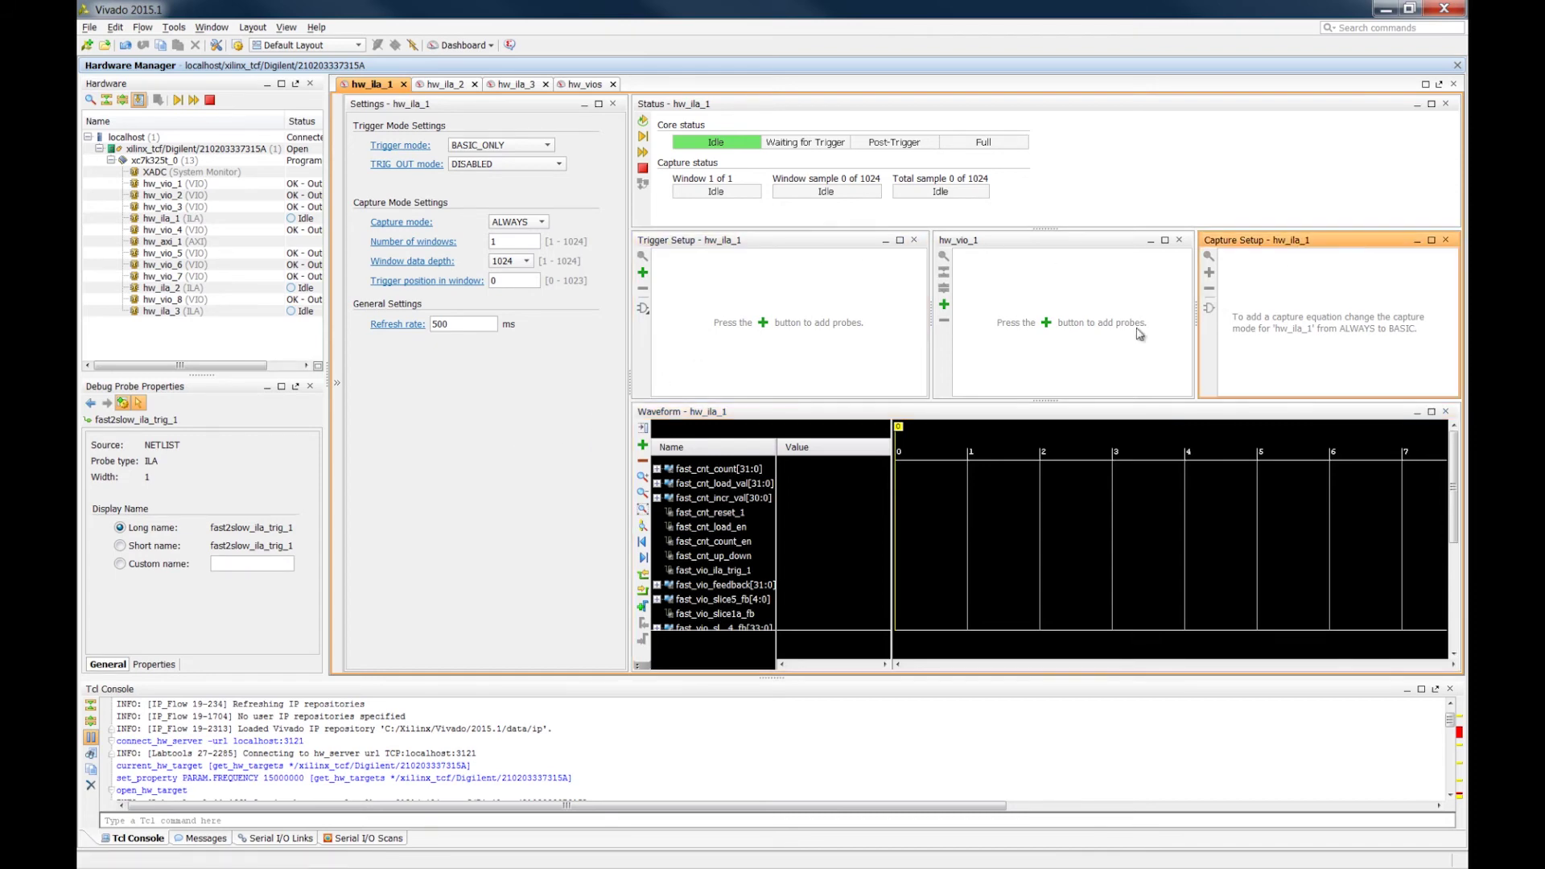
left_click(913, 414)
left_click(1116, 254)
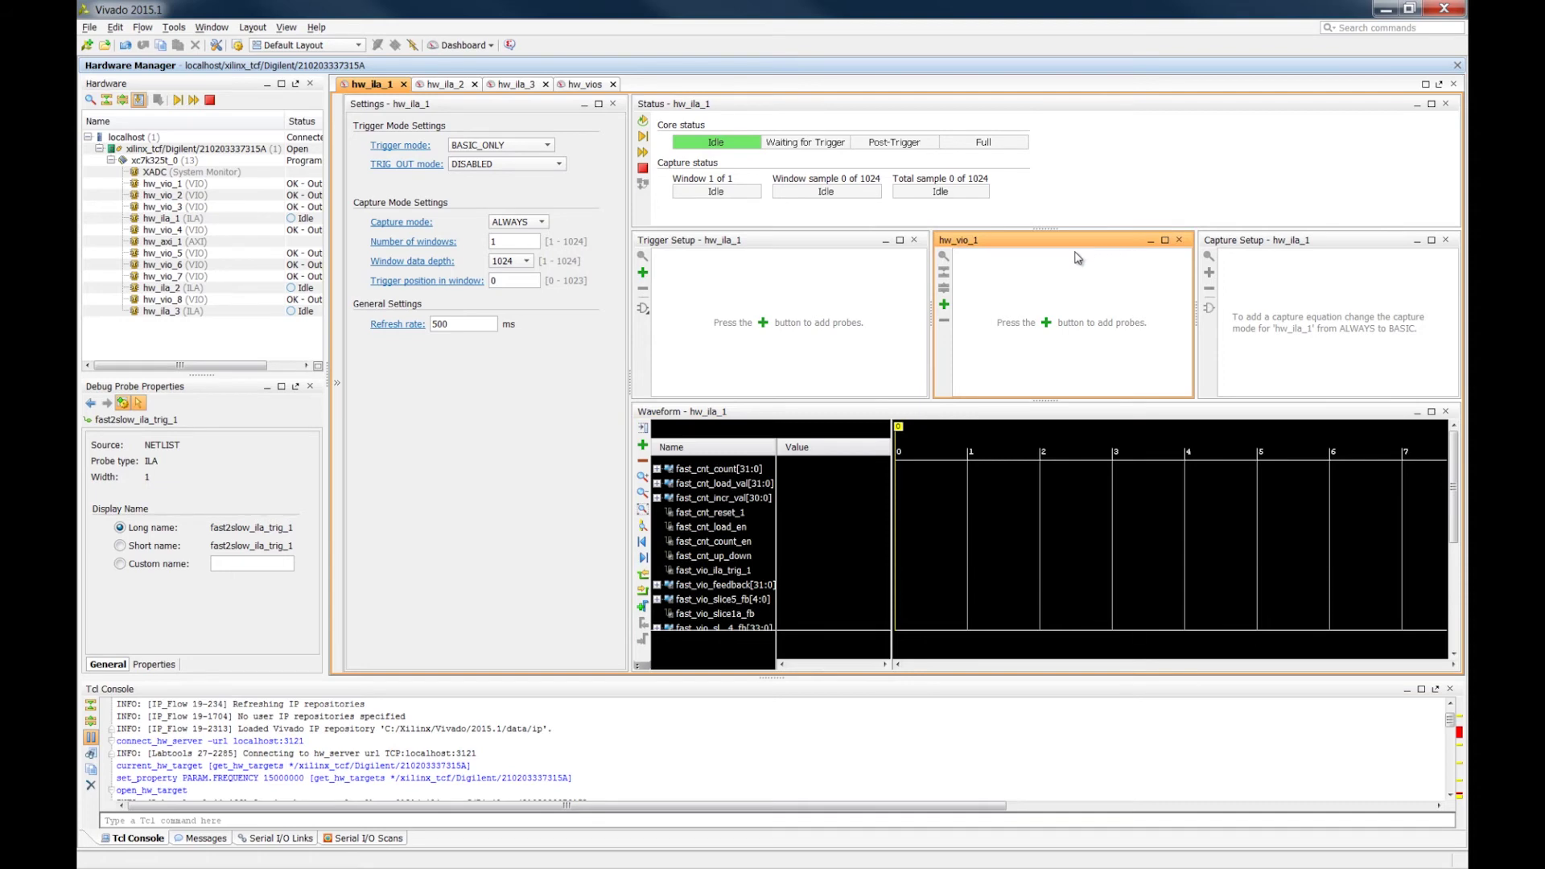
left_click(945, 306)
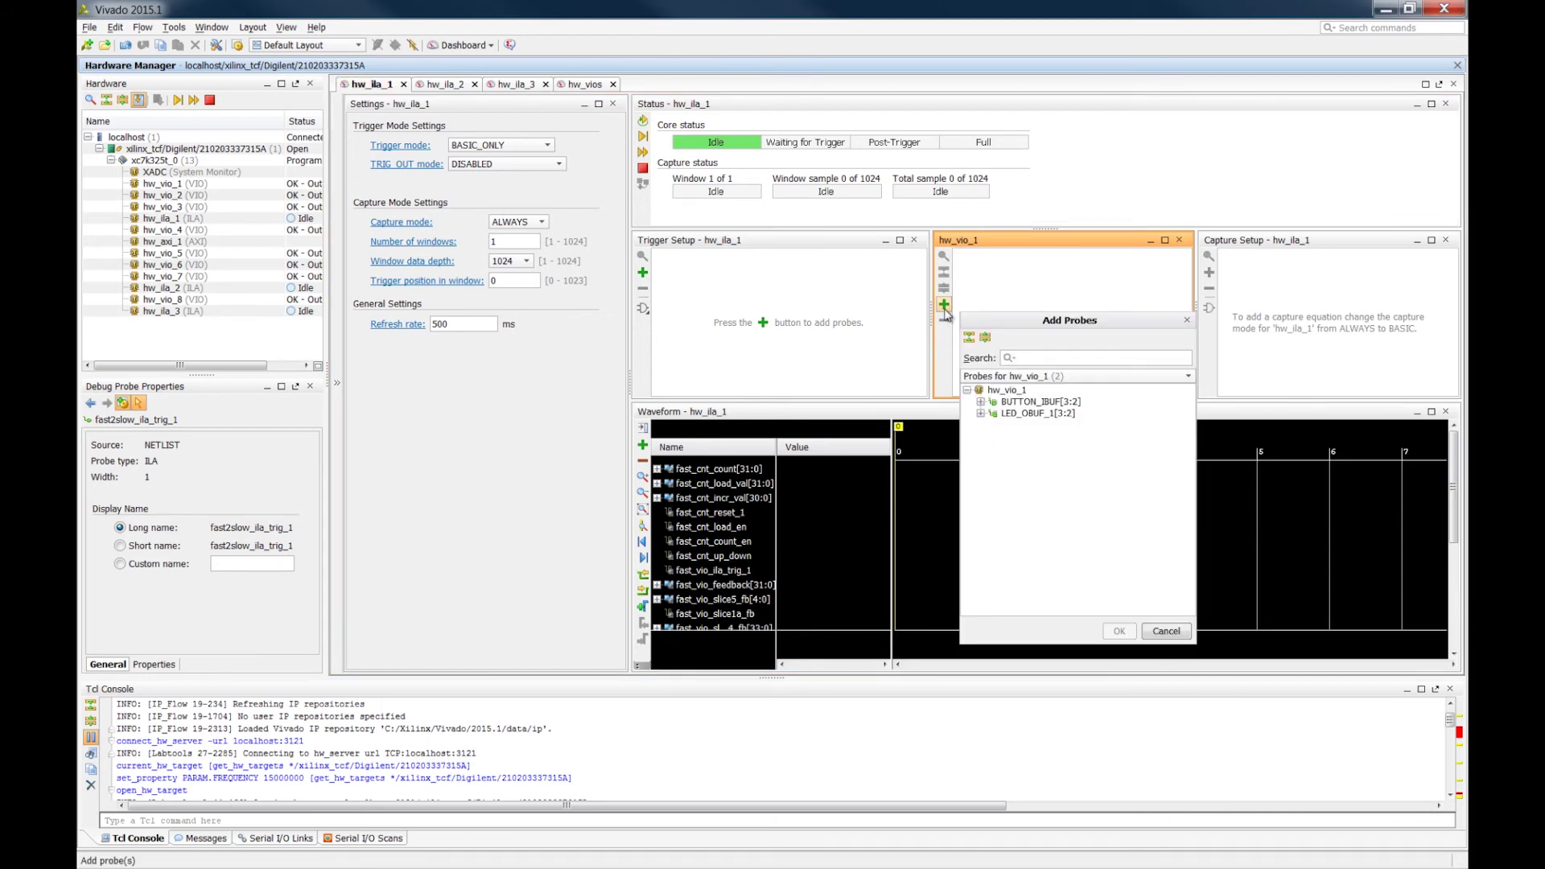
left_click(1015, 401)
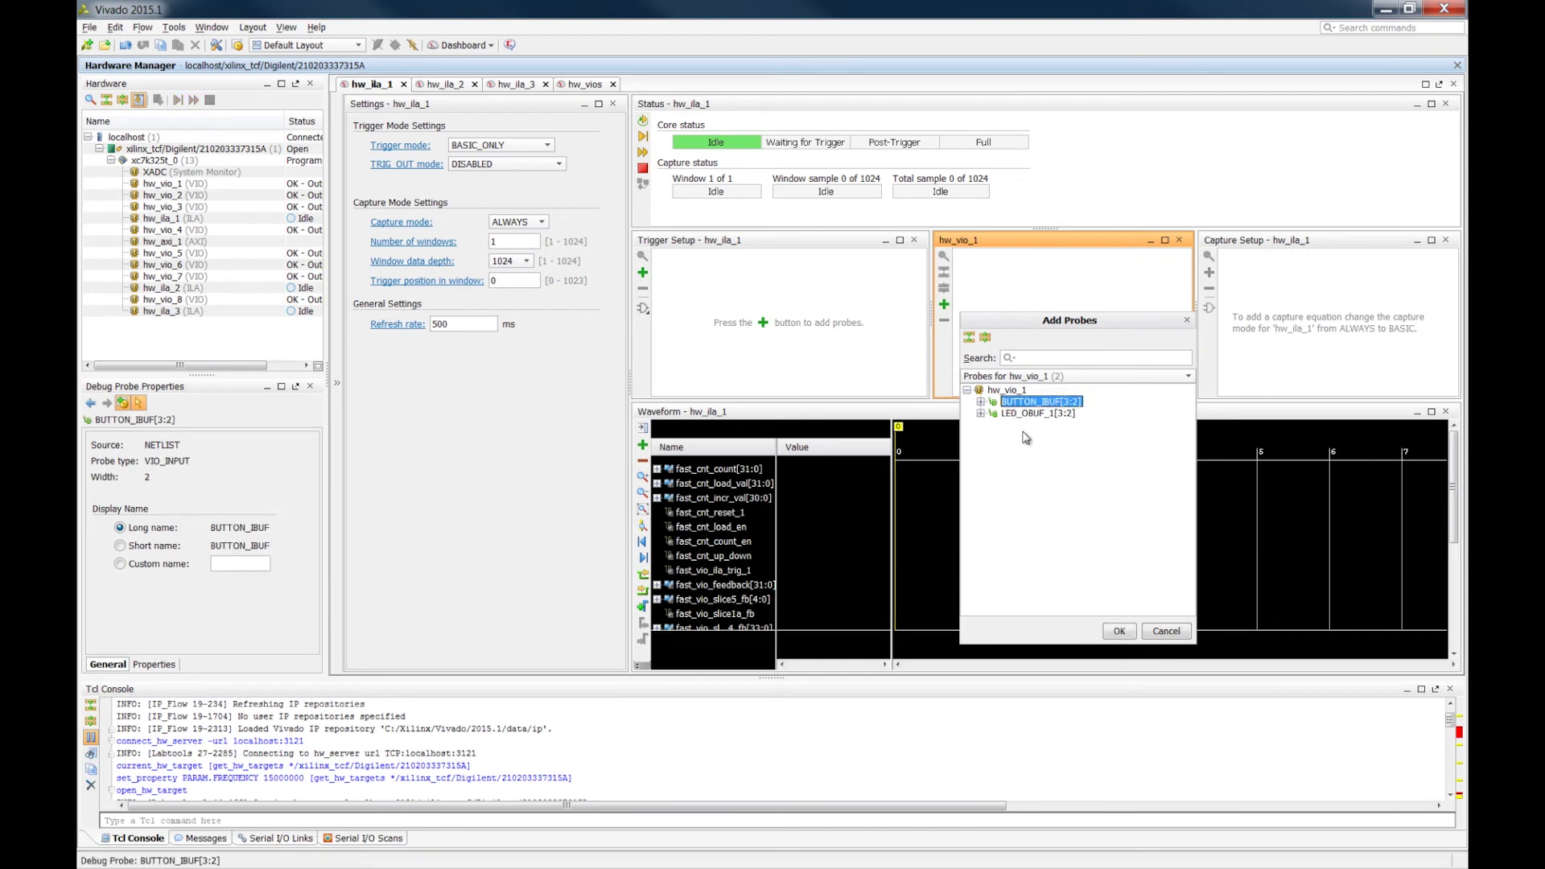
left_click(1119, 631)
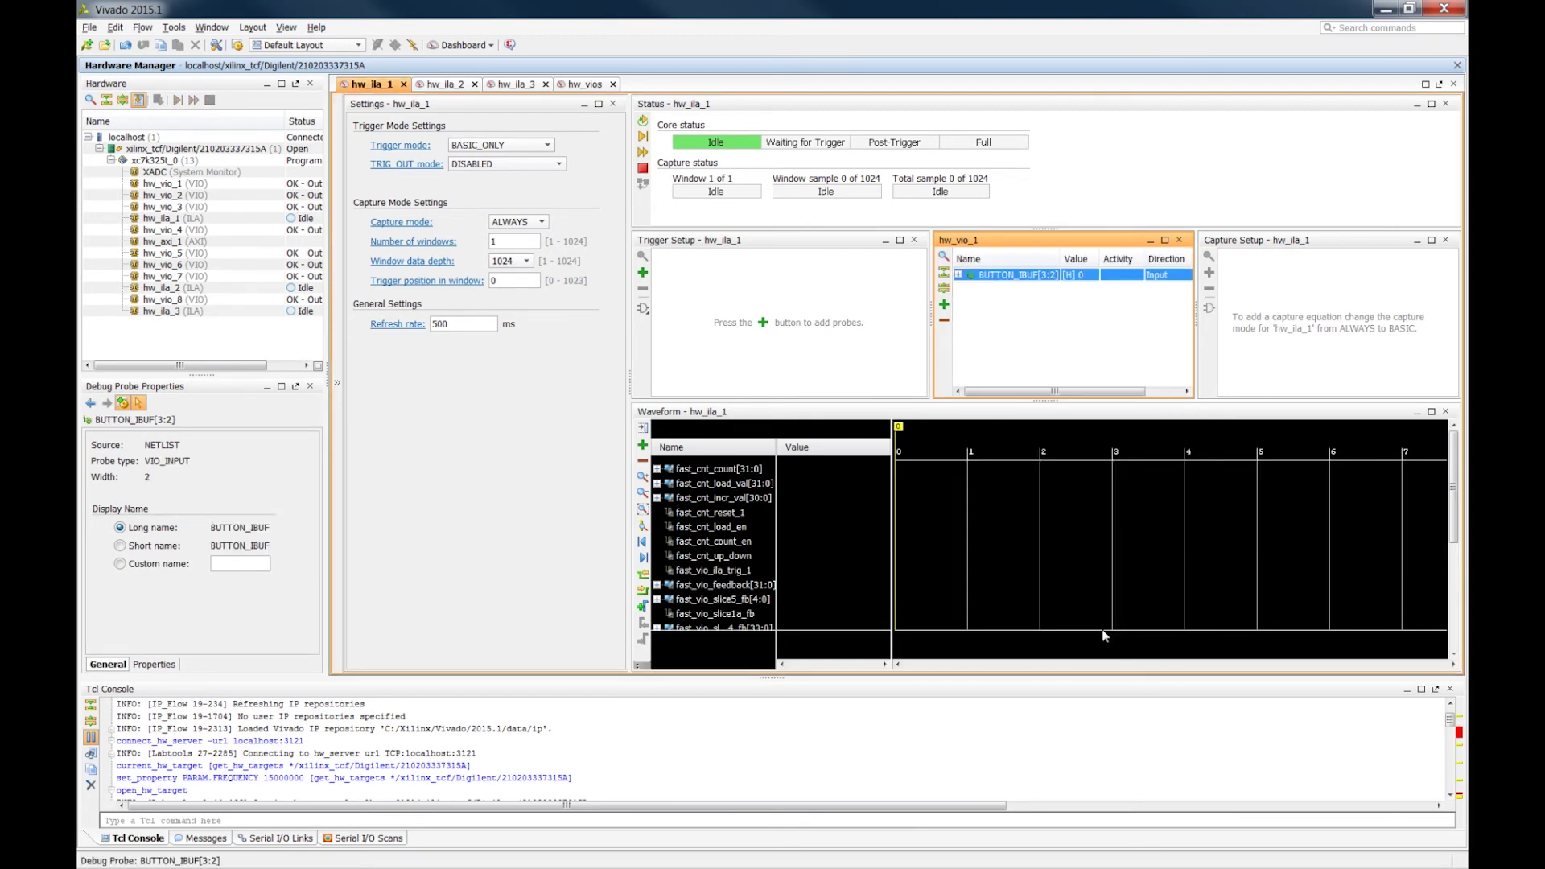
Step: Add the fast2slow_ila_trig_1 and fast_cnt_load_en probes to the Trigger Setup window of hw_ila_1
left_click(764, 323)
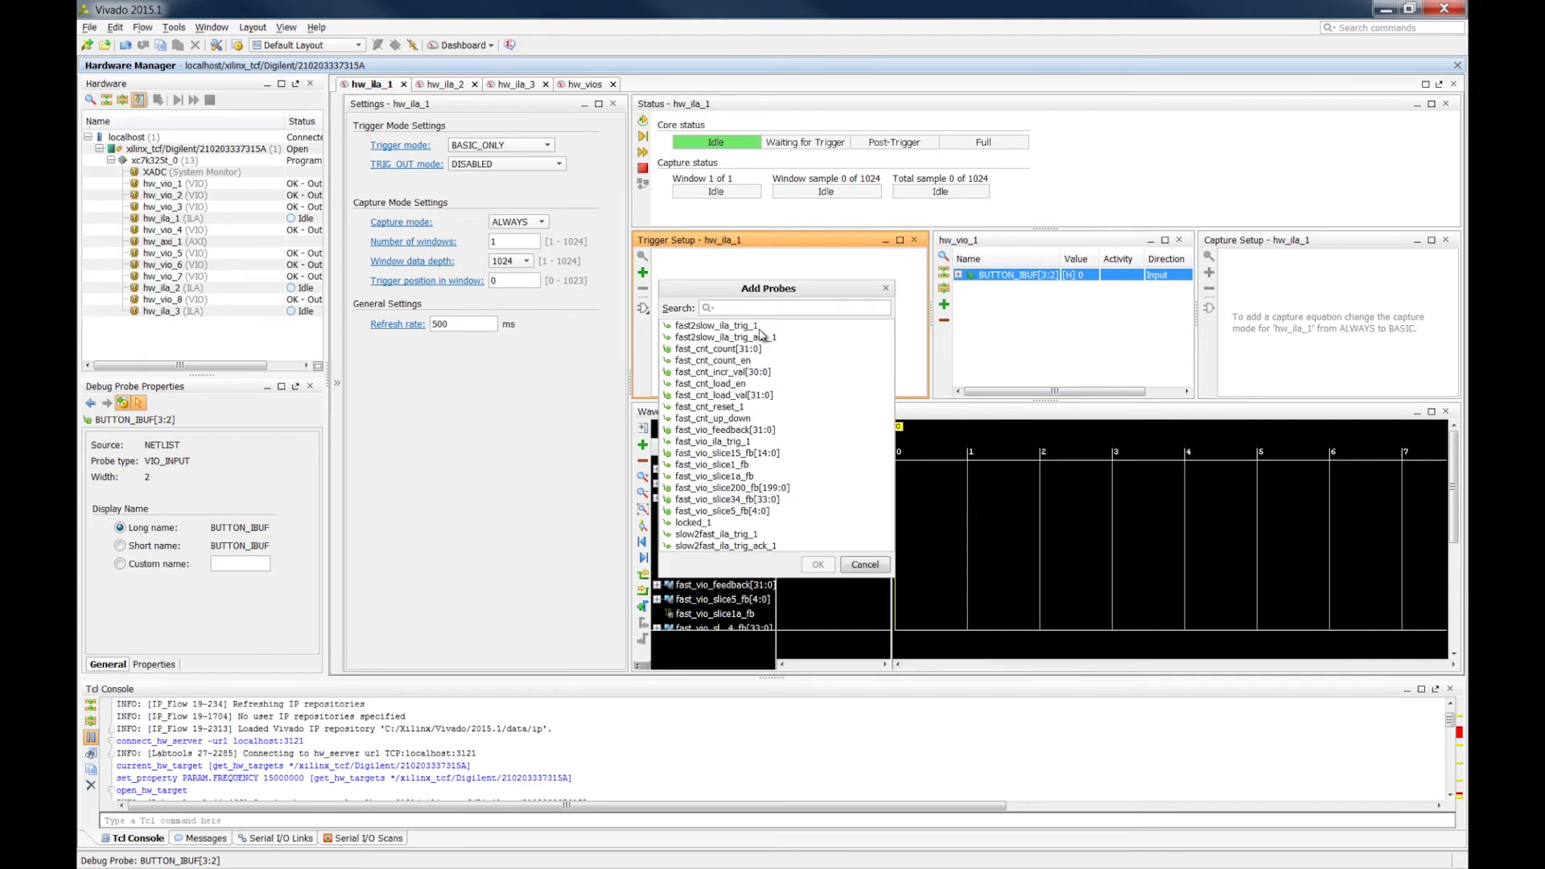
left_click(755, 326)
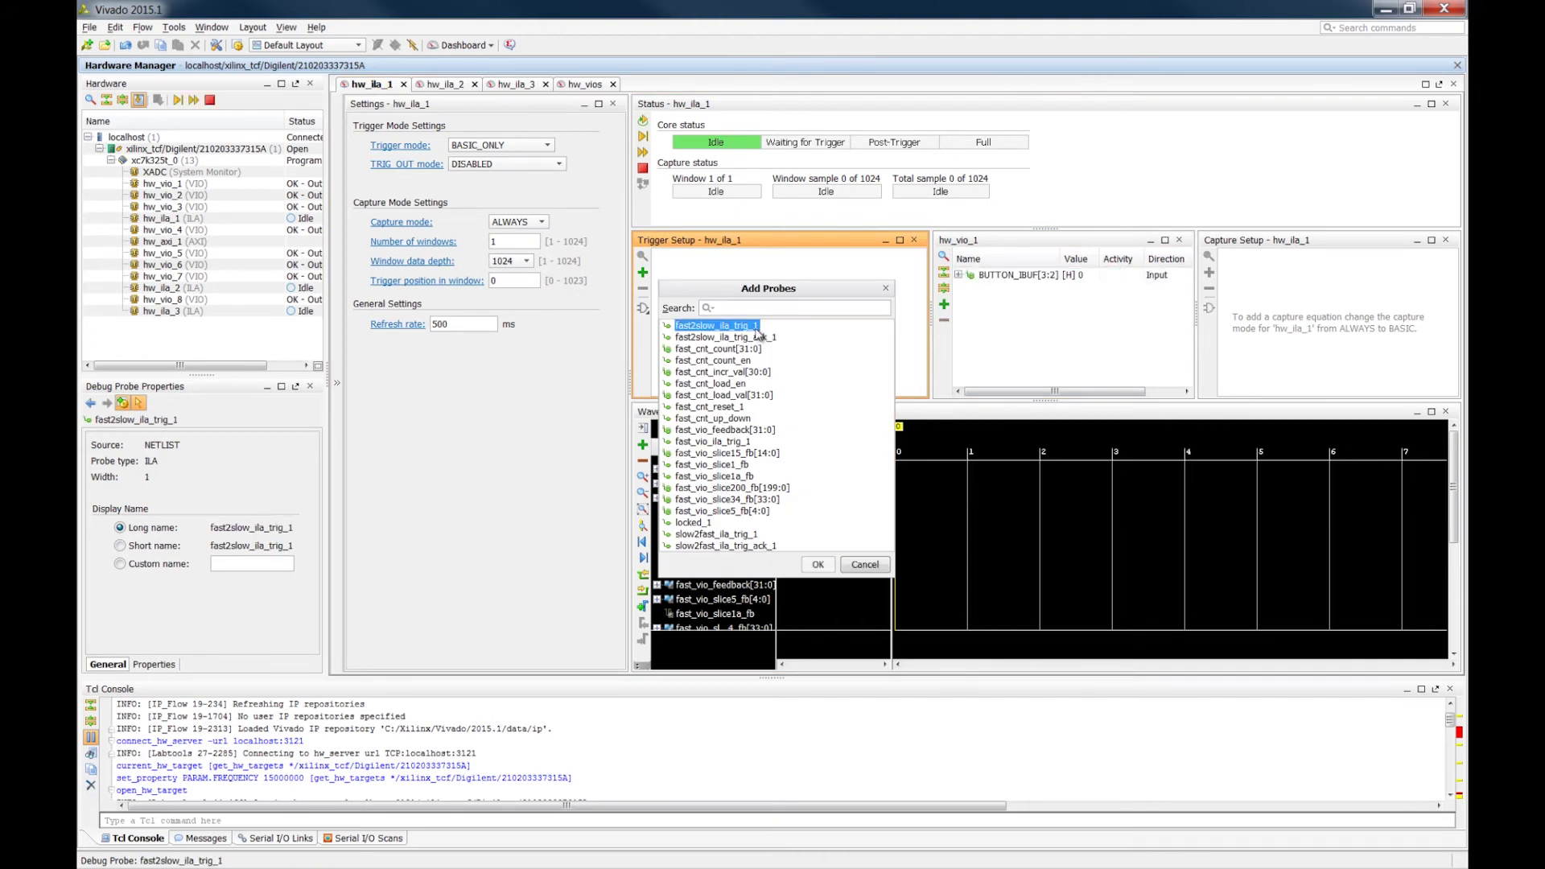
left_click(746, 385, "ctrl")
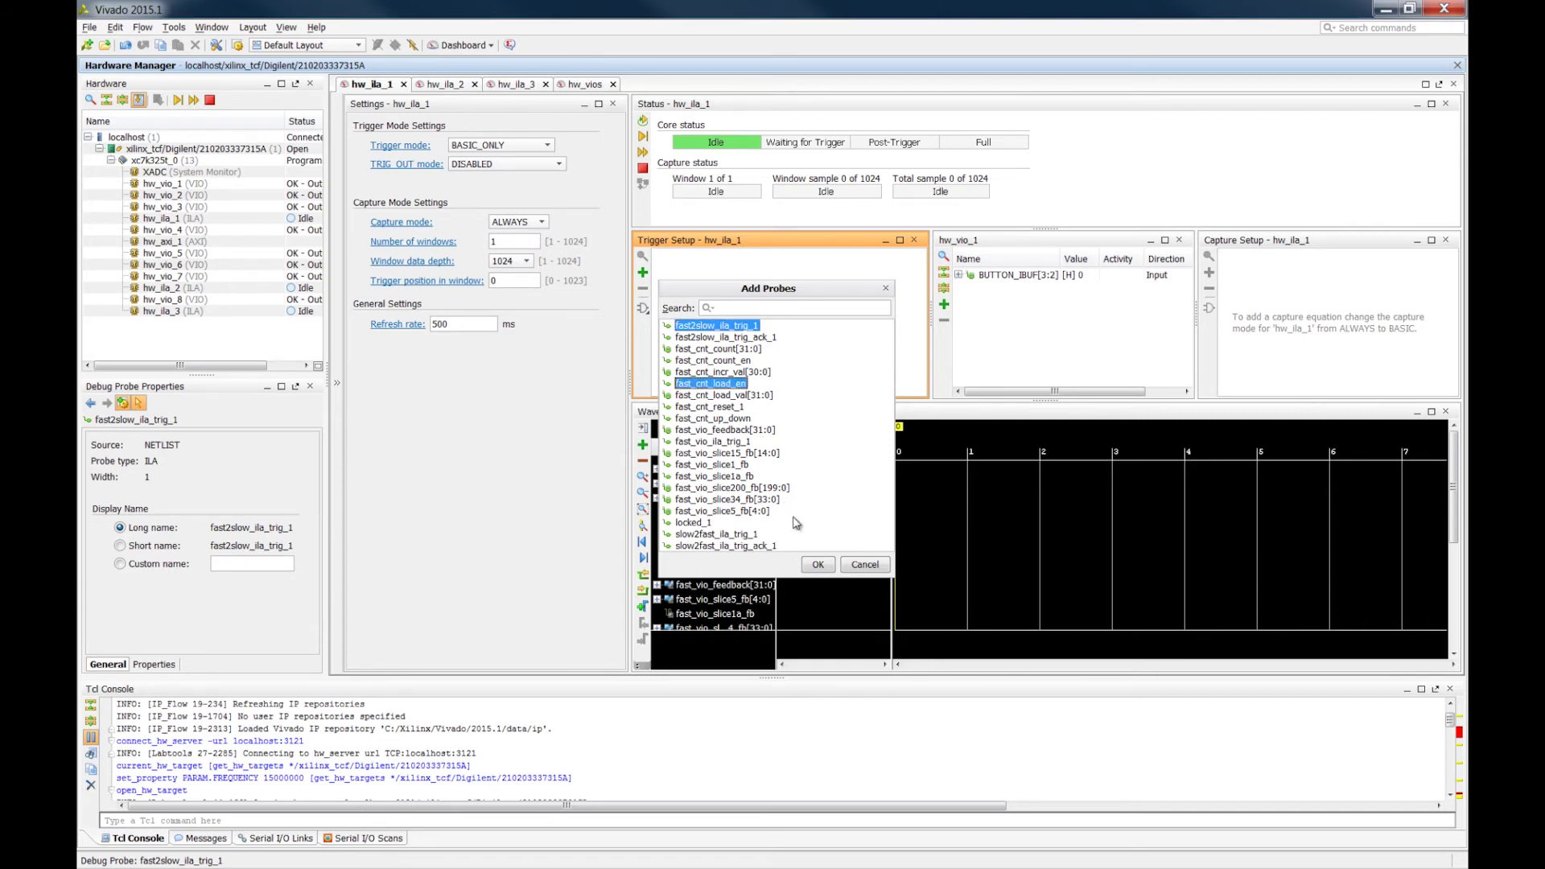
left_click(823, 565)
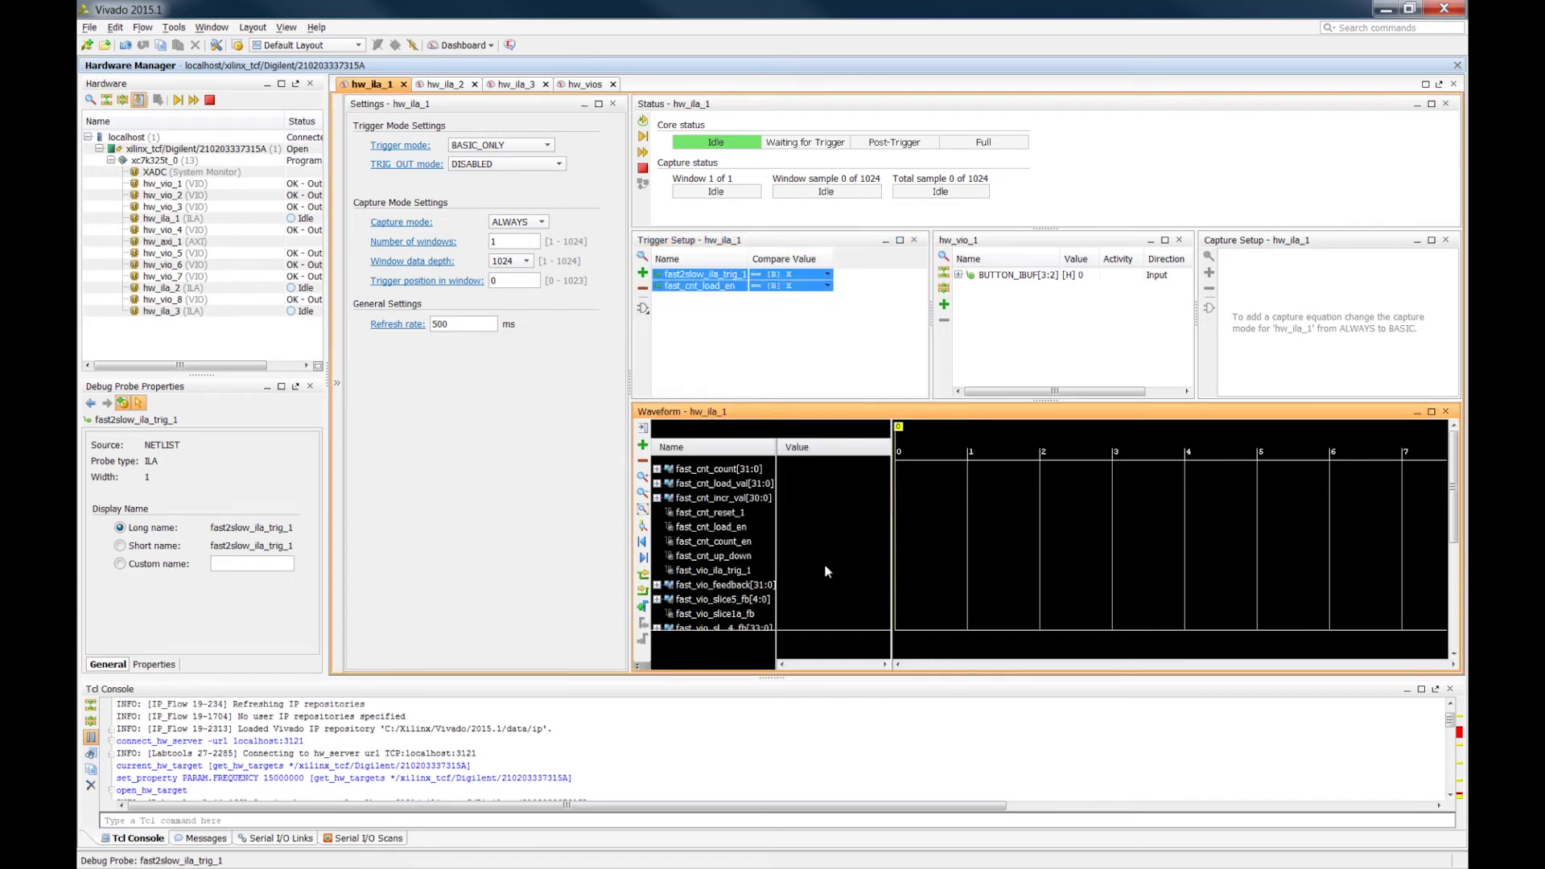
Step: Open the Debug Probes window
left_click(809, 362)
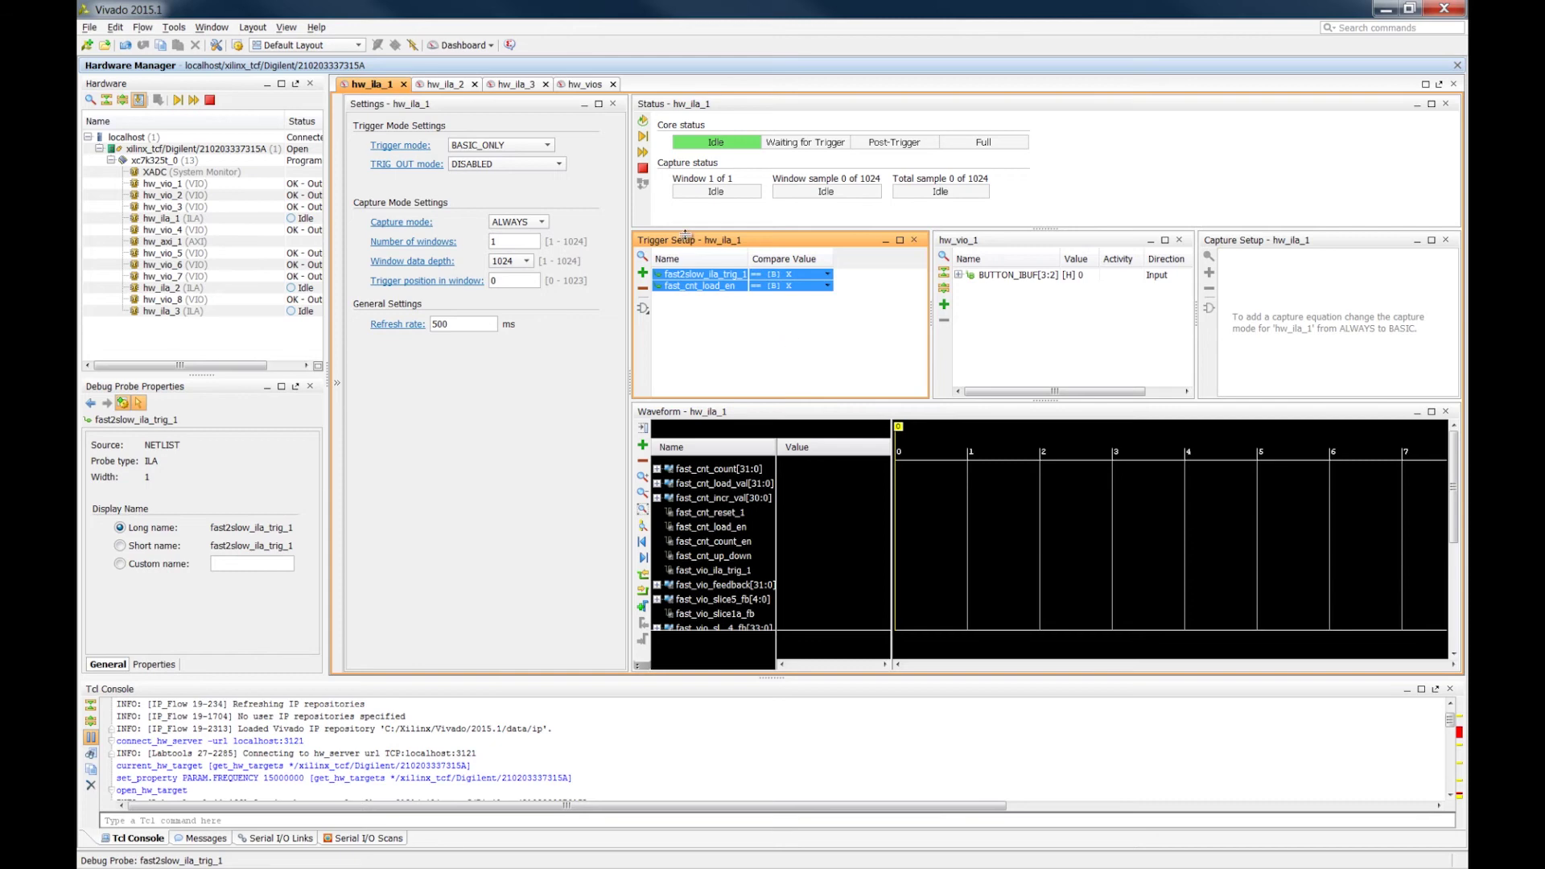
left_click(201, 29)
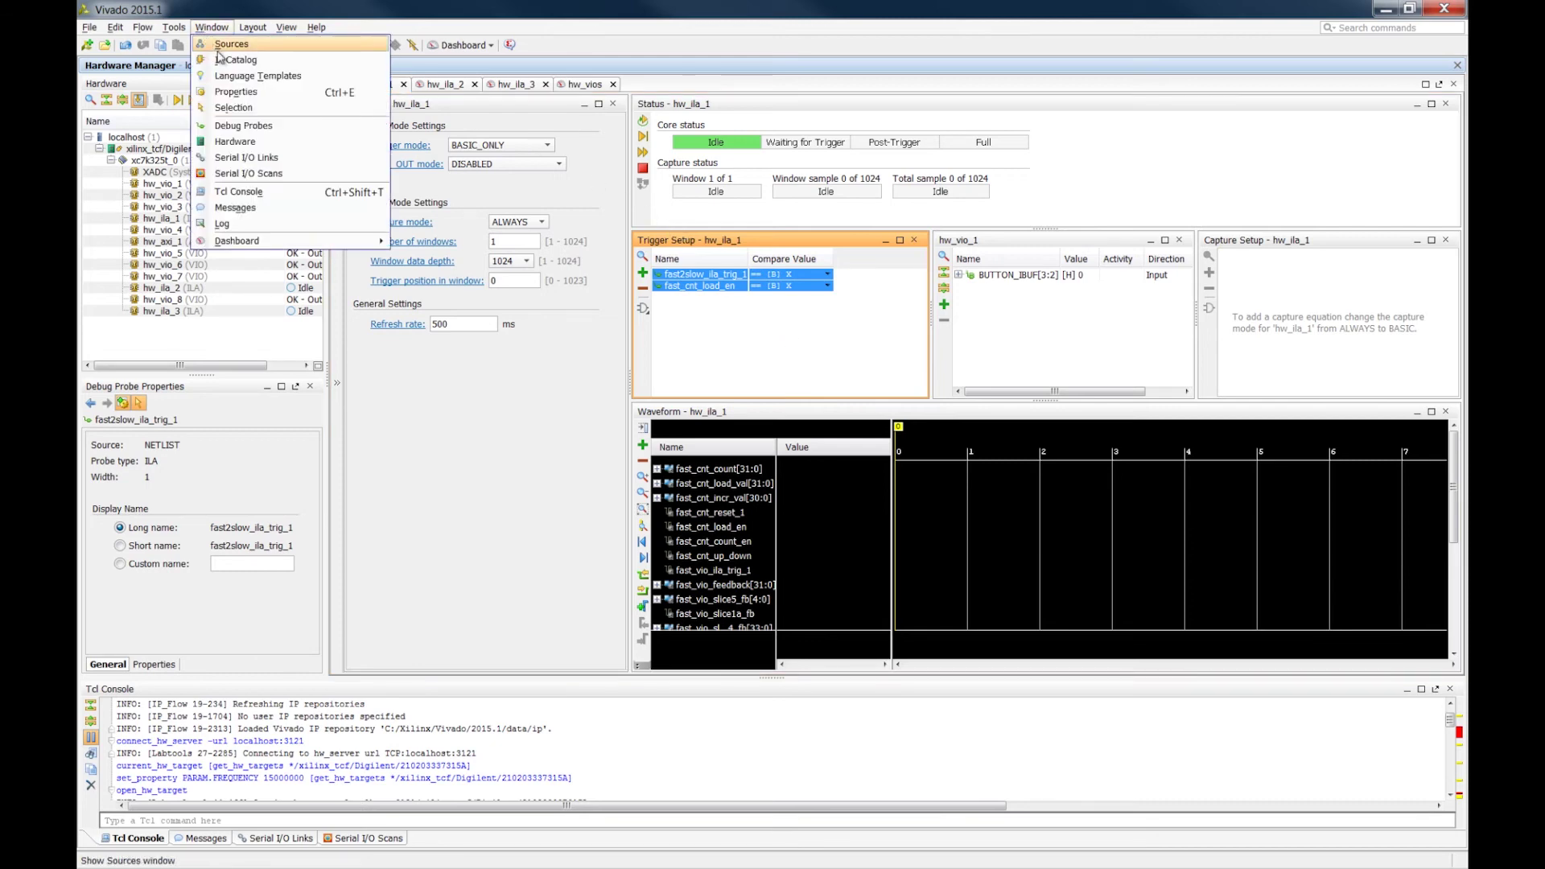
left_click(243, 127)
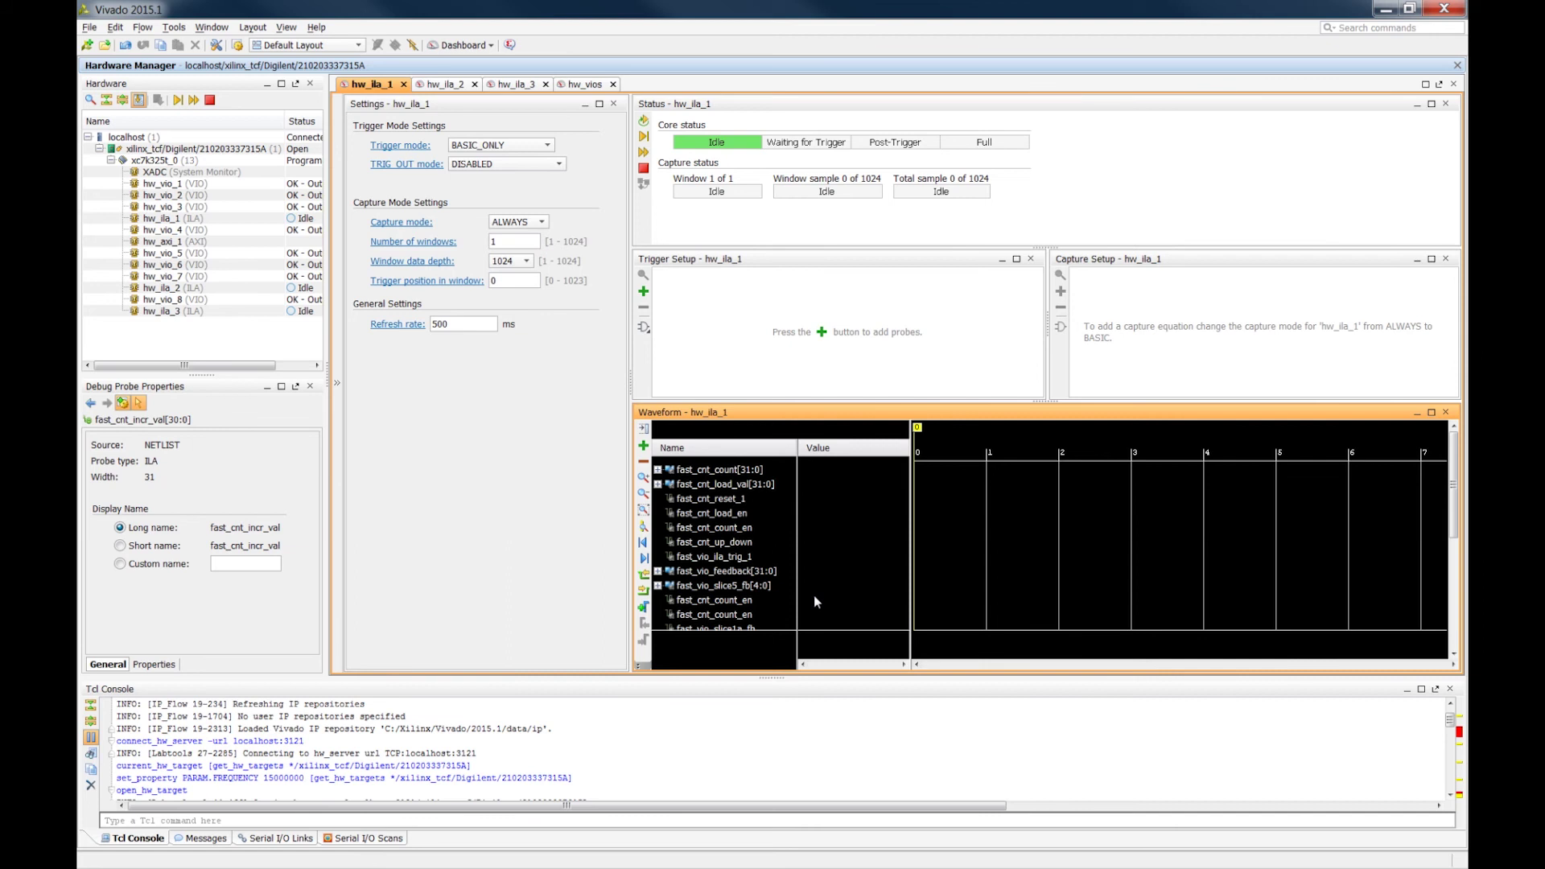
Step: Add the fast_cnt_incr_val[30:0] probe from the Trigger Setup's probe list to the hw_ila_1 waveform, then dismiss the probe list
left_click(822, 332)
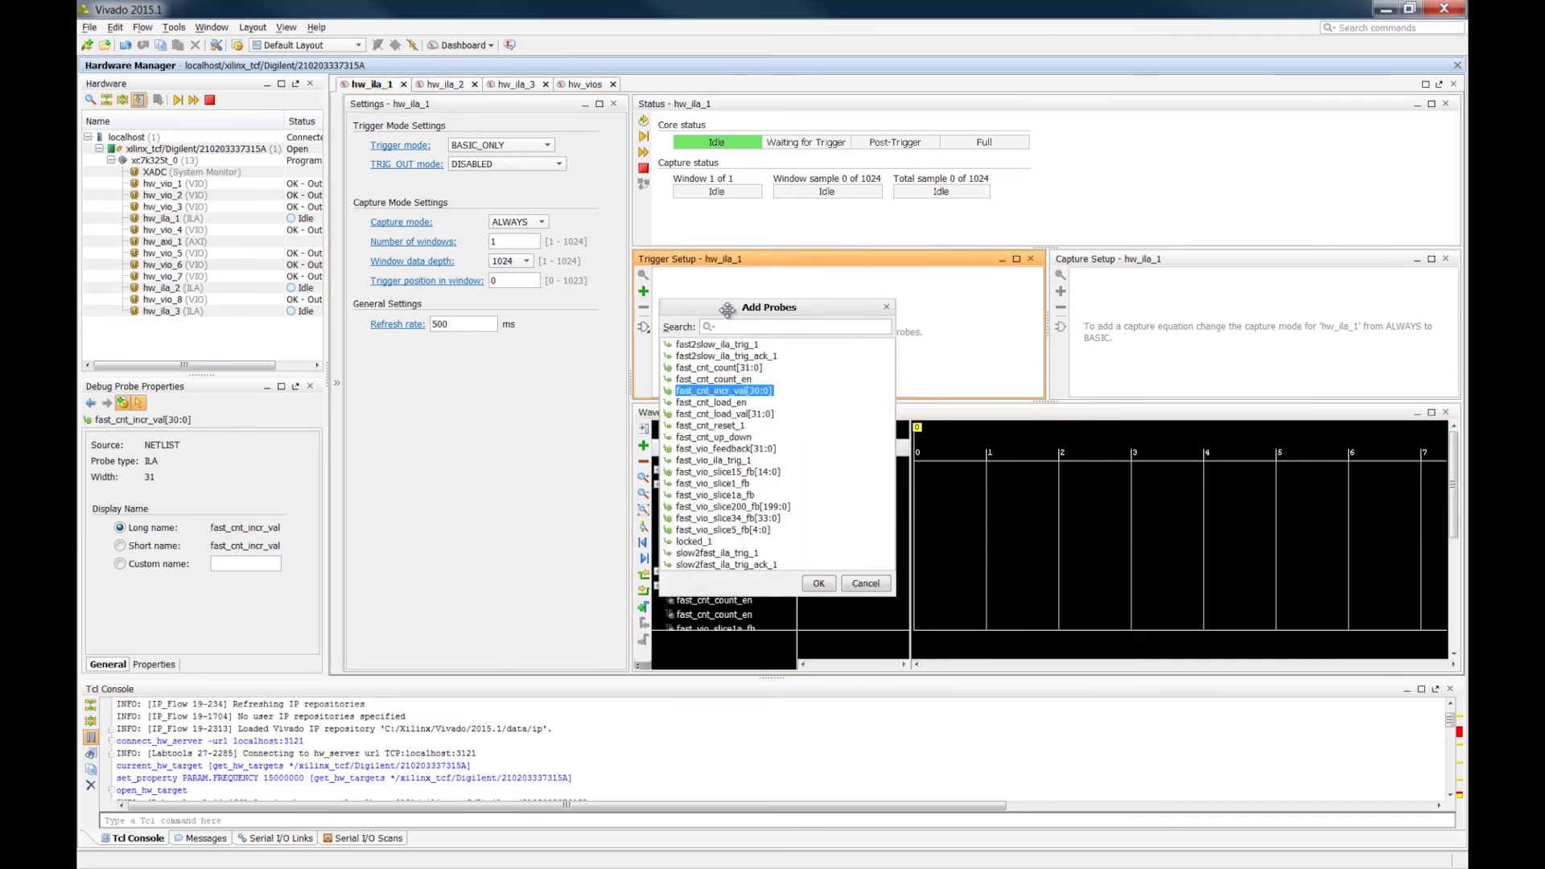
left_click_drag(728, 314, 857, 309)
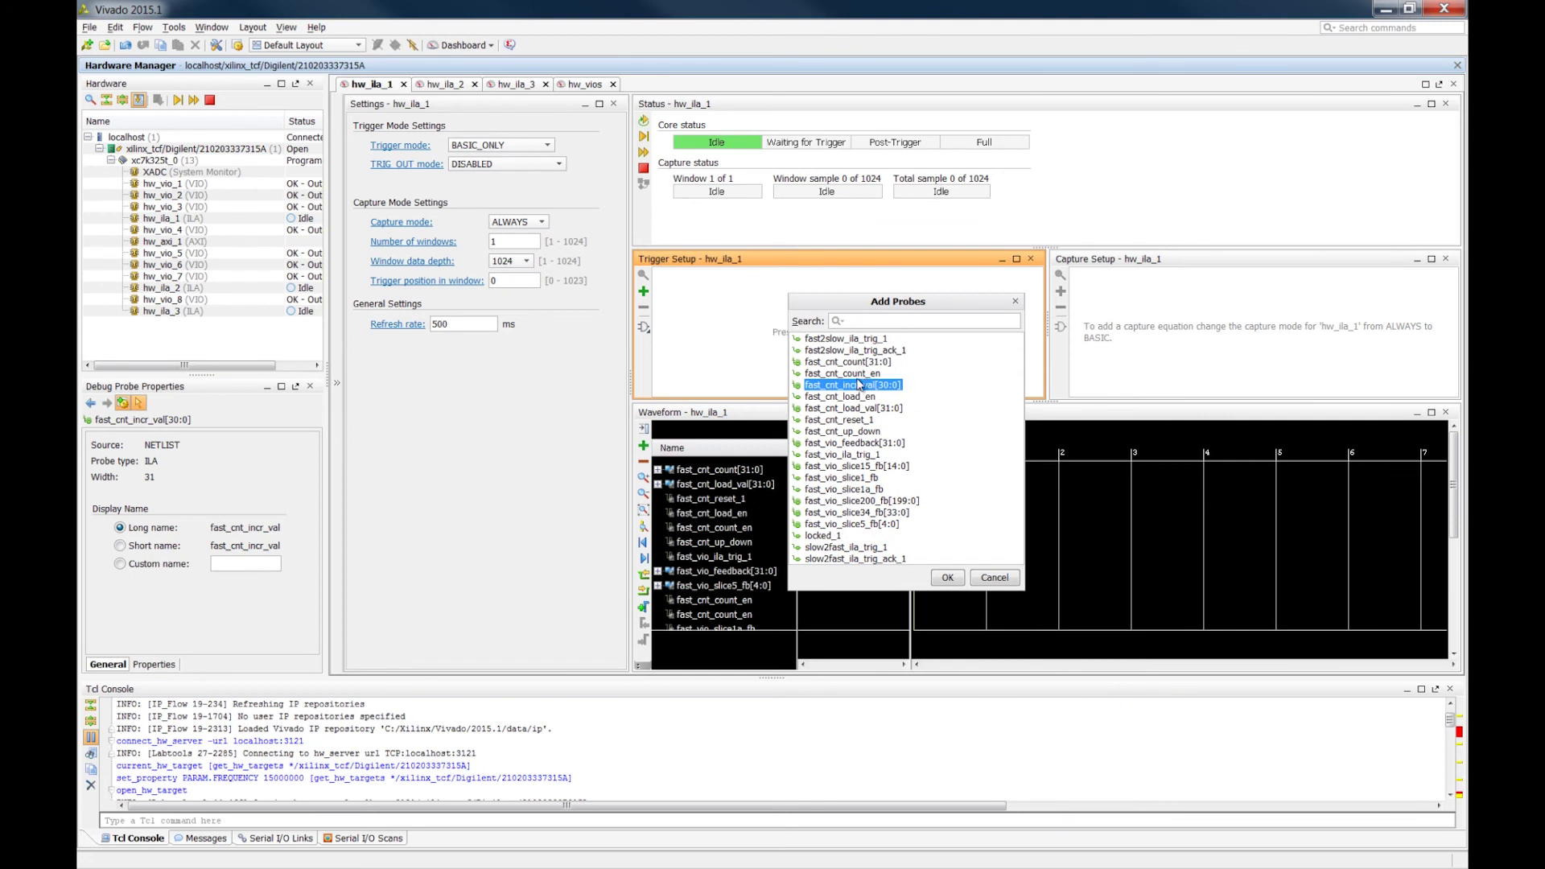
left_click_drag(858, 385, 748, 499)
left_click(979, 579)
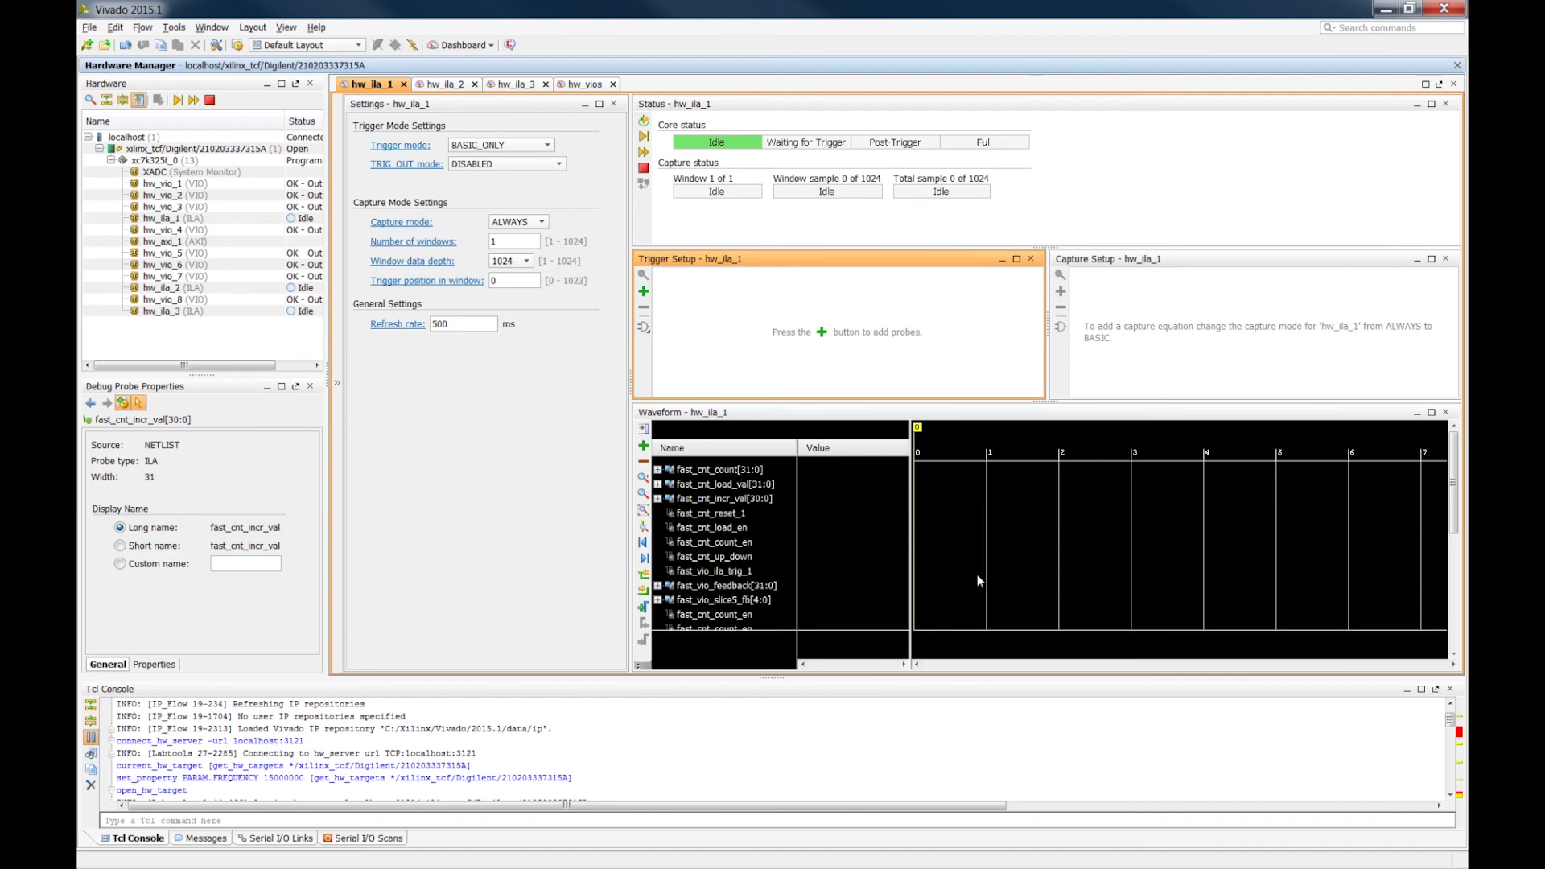
left_click(915, 515)
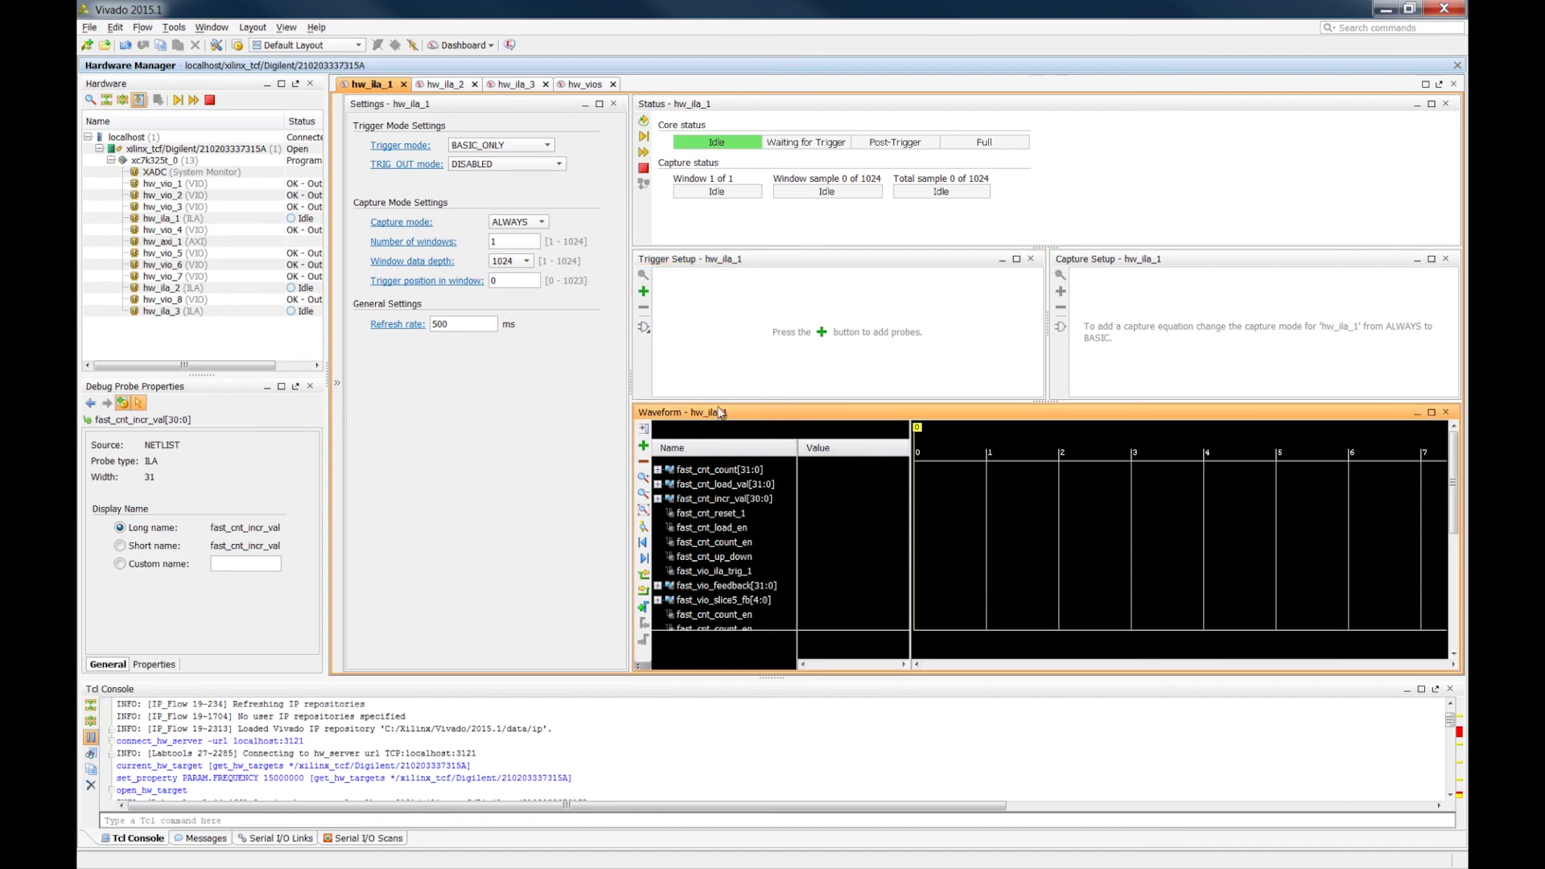
Step: Try to include the hw_ila_2 waveform in the hw_ila_1 dashboard through the dashboard options, declining to relocate it
left_click(339, 374)
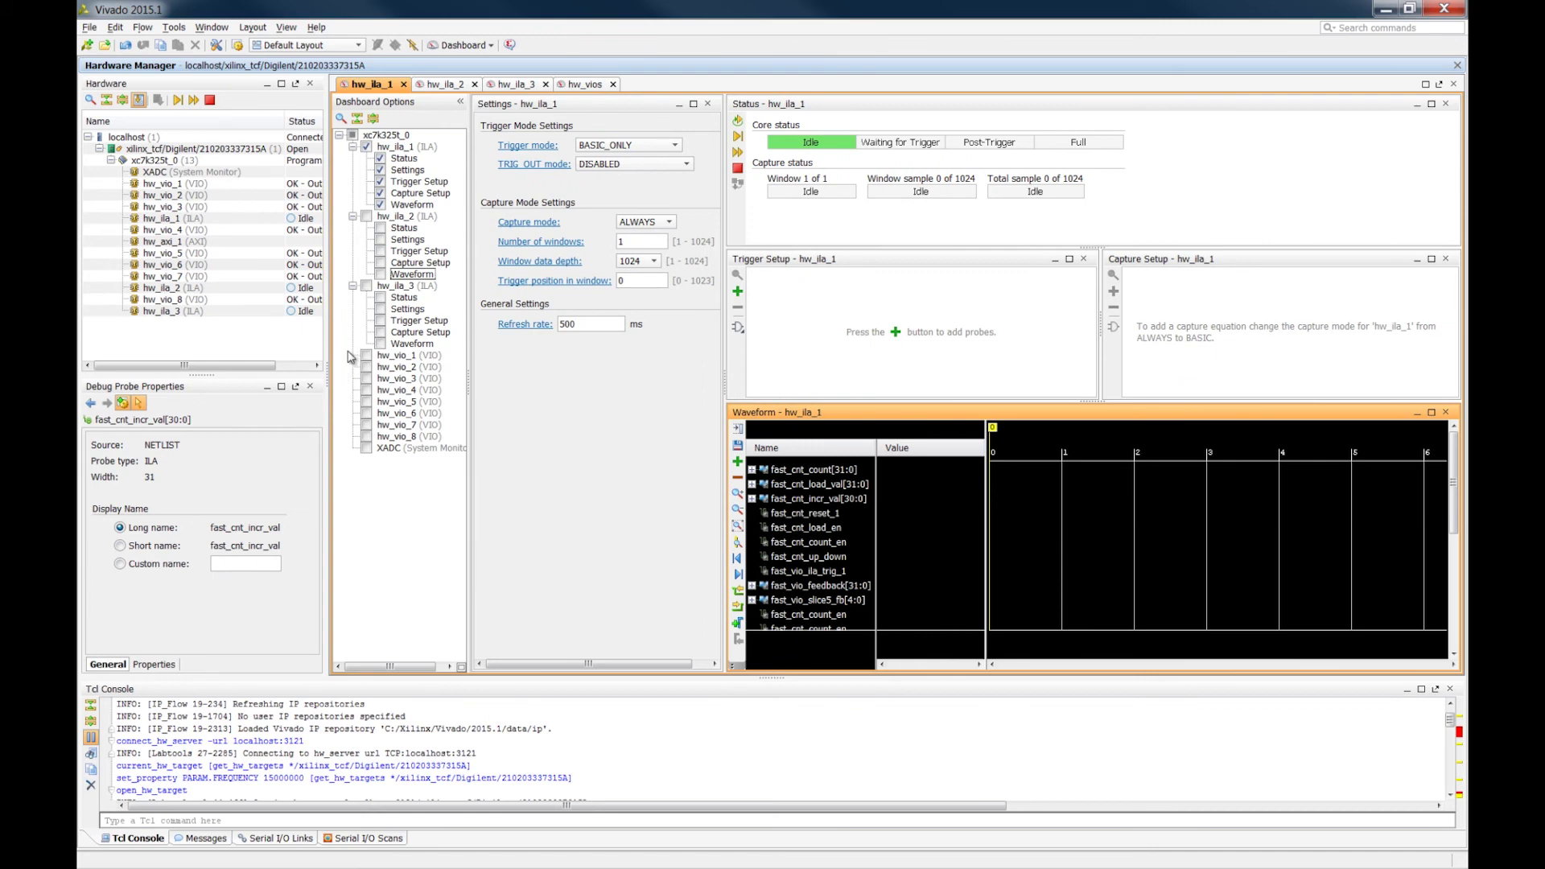
left_click(380, 276)
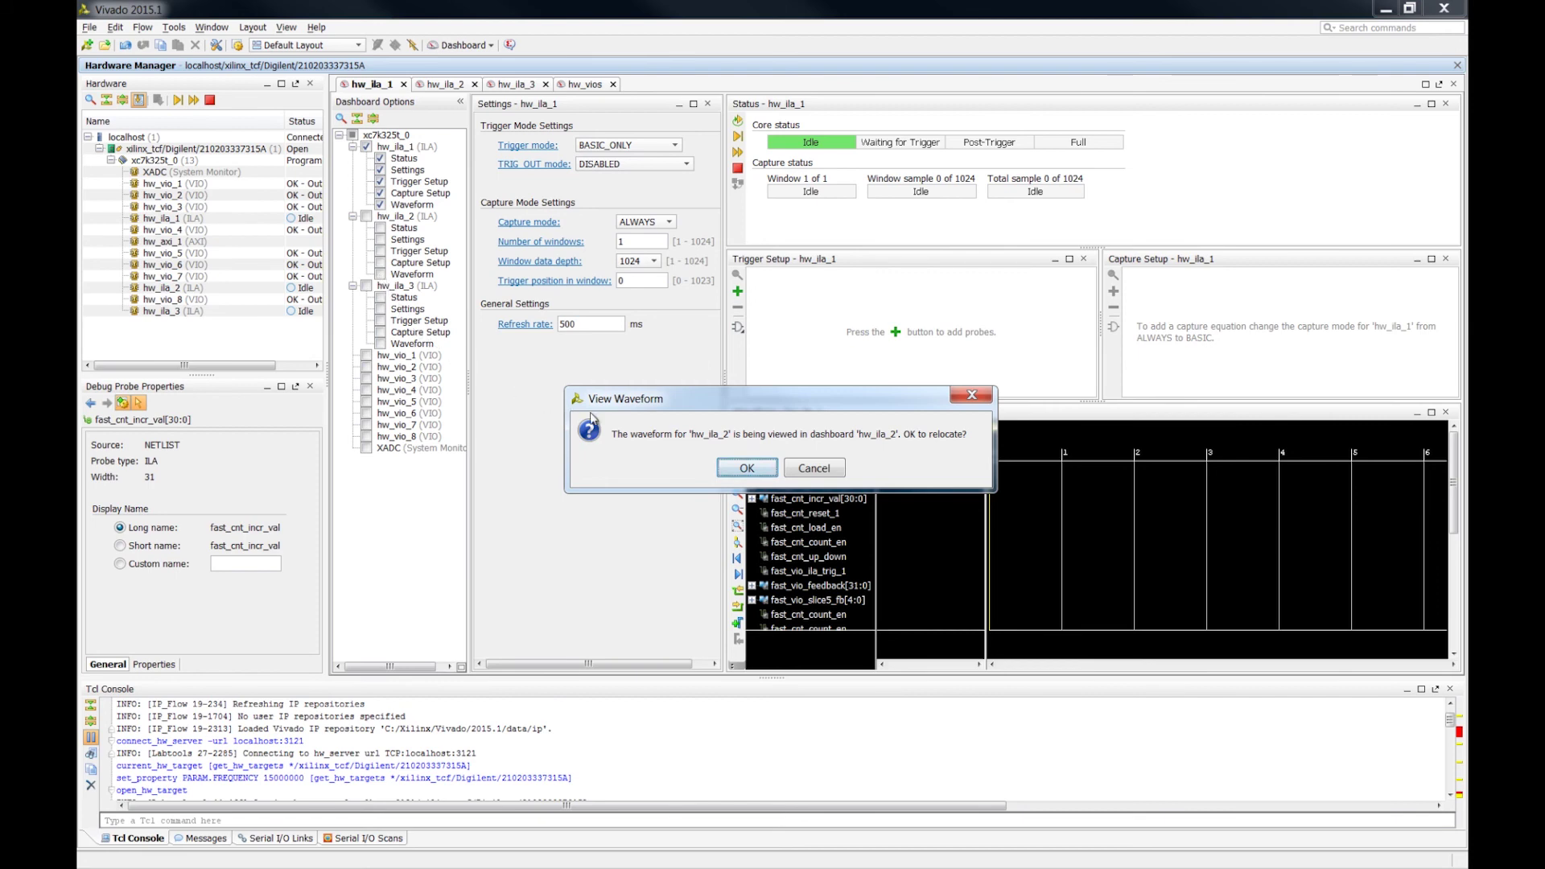
left_click(814, 468)
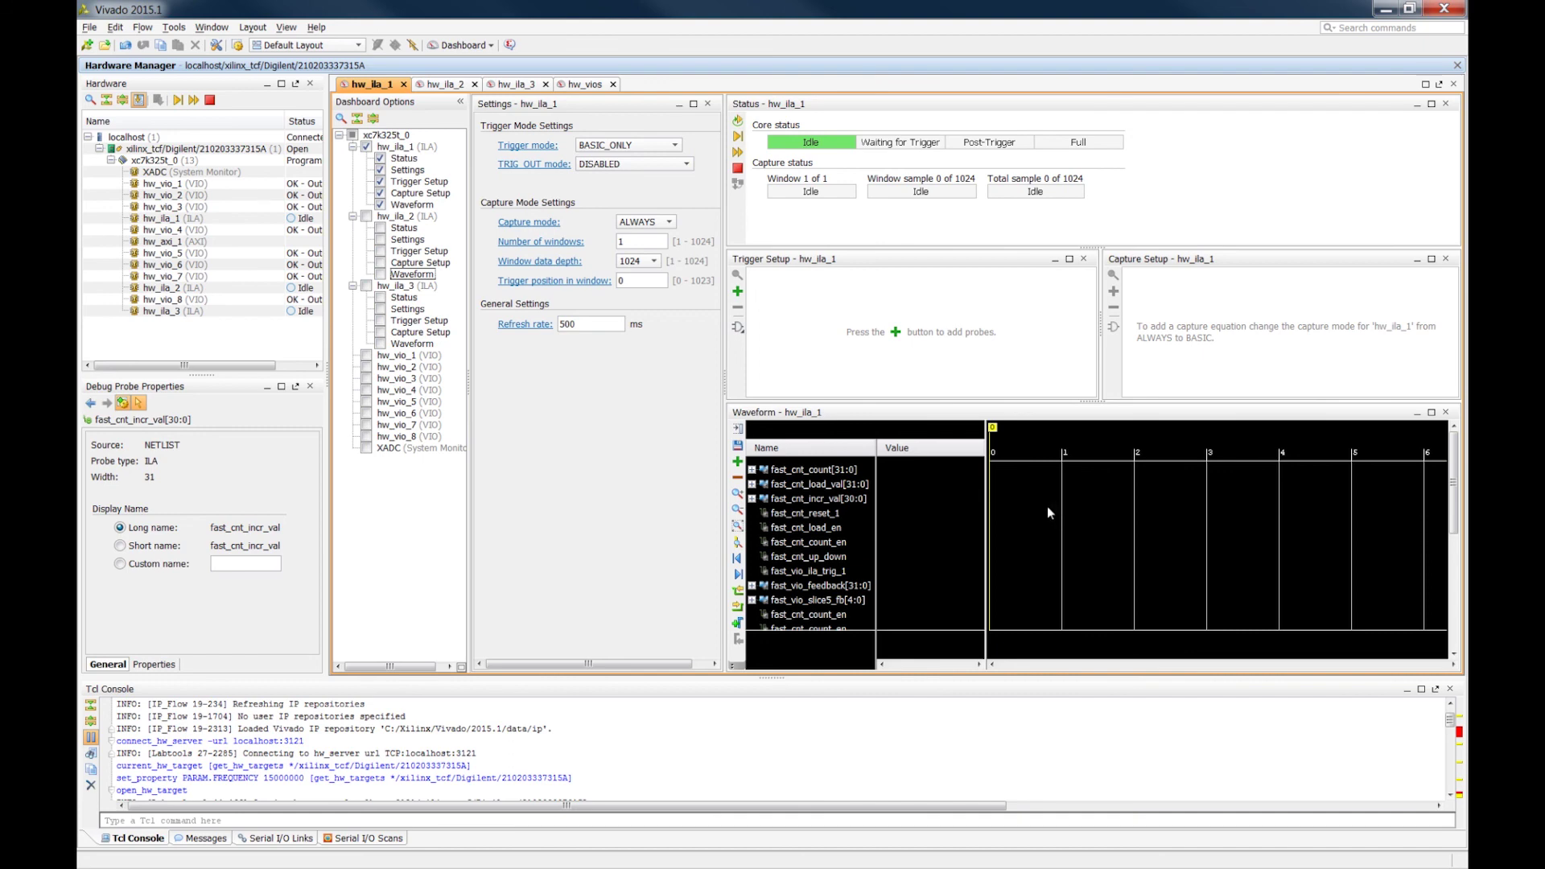
Step: Reset the dashboards to default, deleting all existing dashboards and creating the default ones
left_click(475, 50)
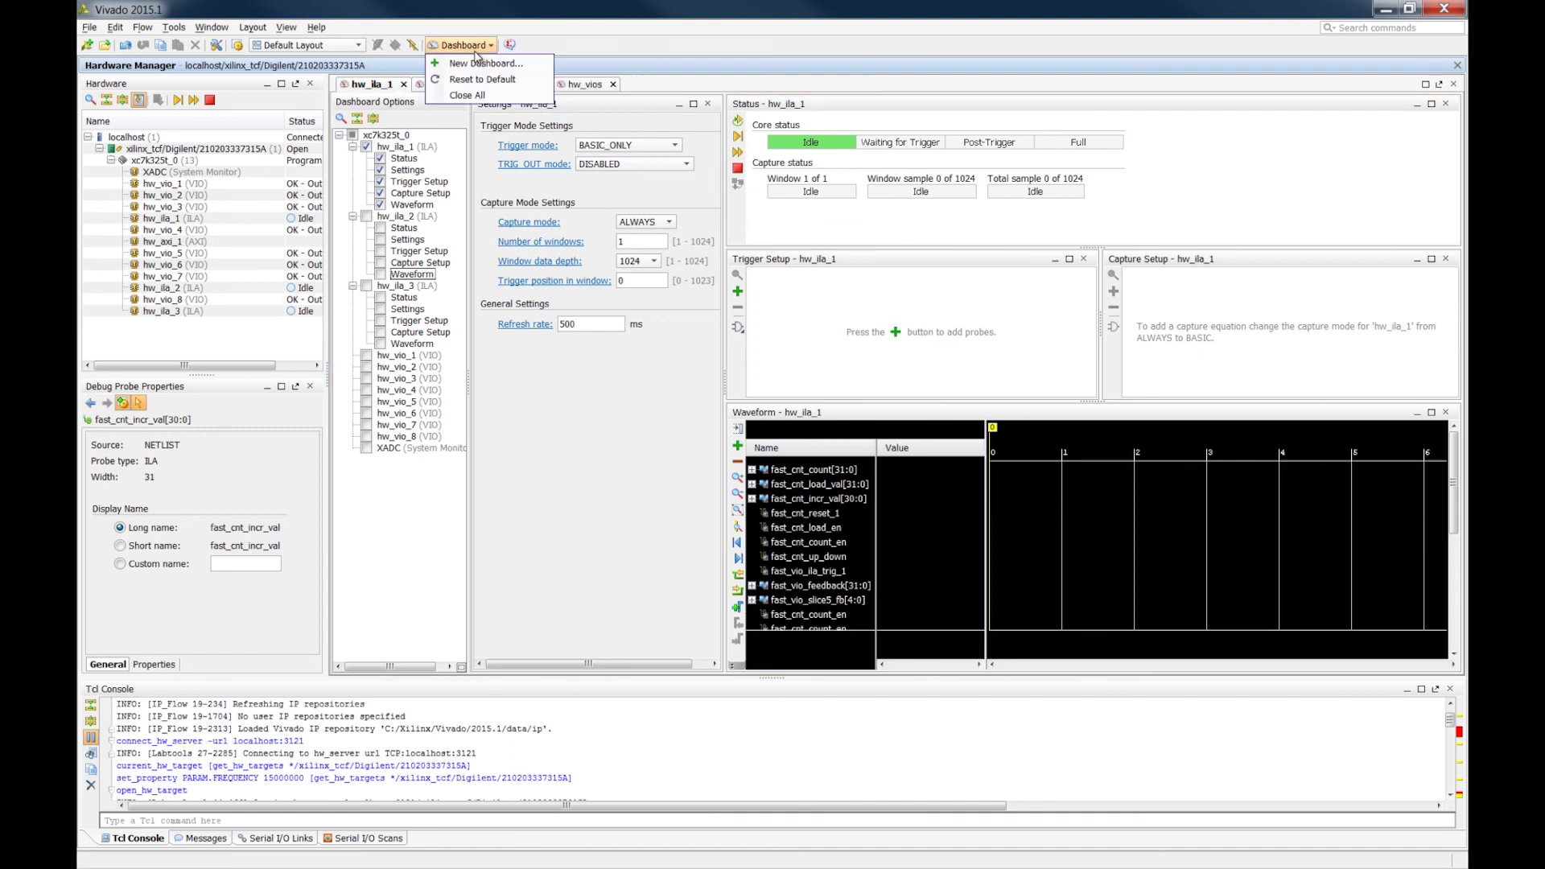
left_click(540, 82)
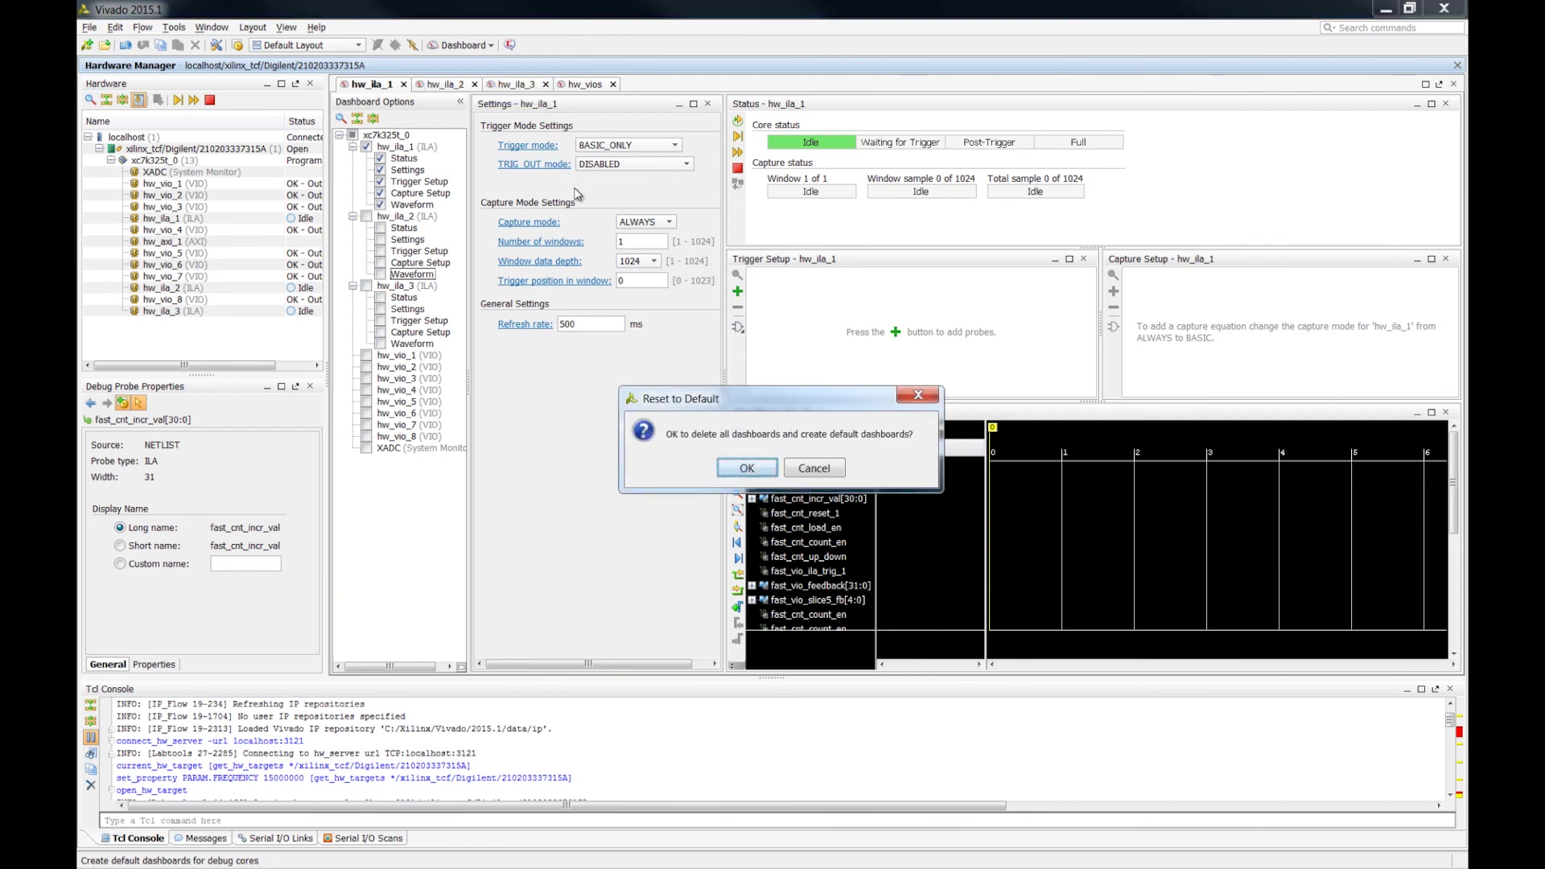
left_click(746, 468)
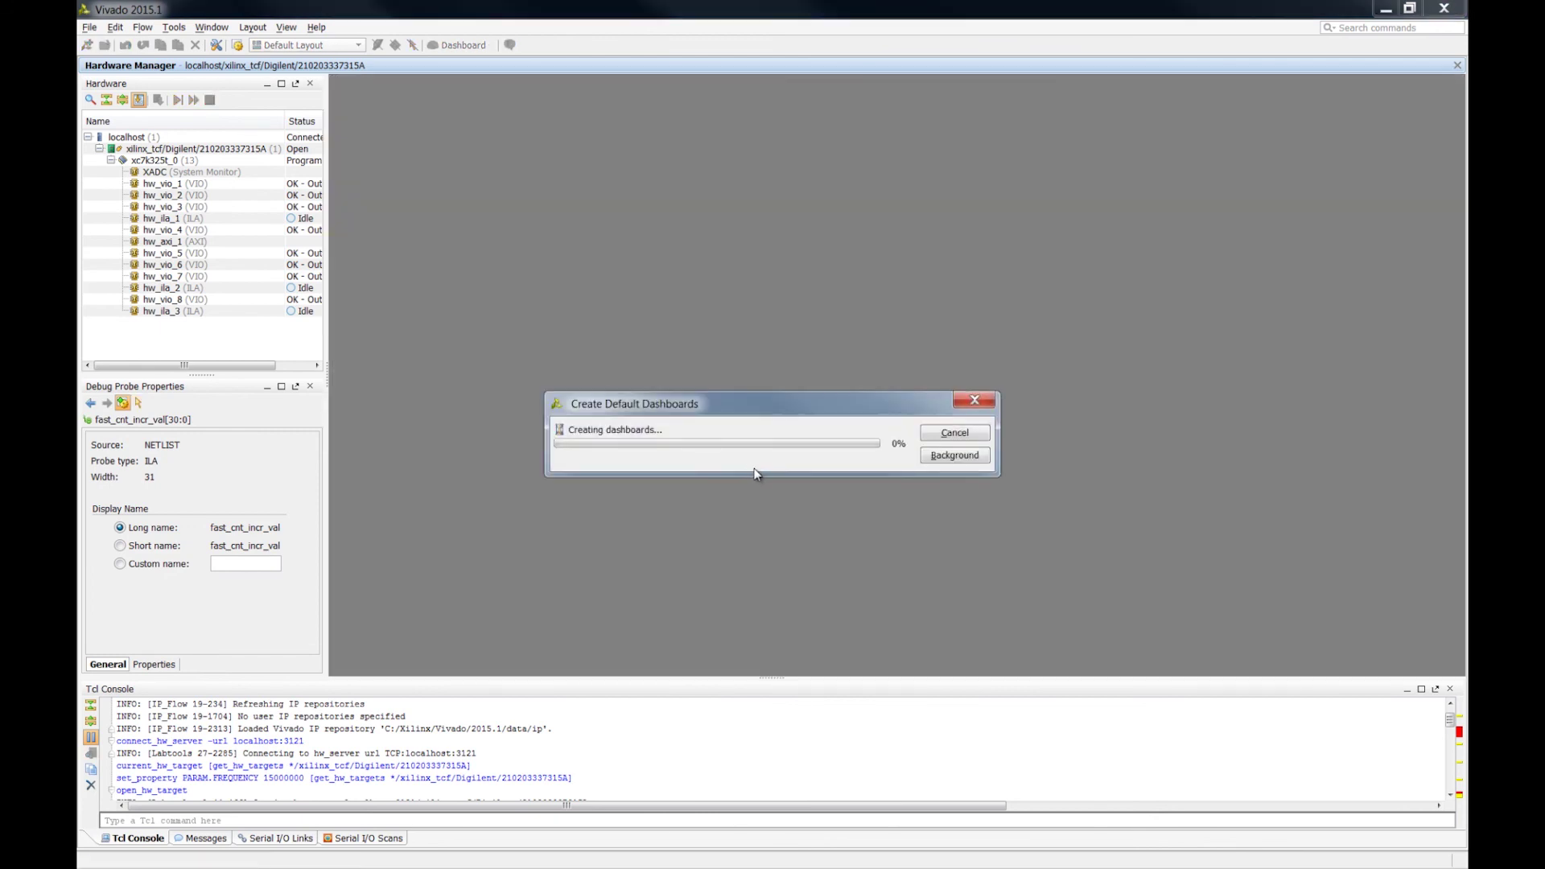